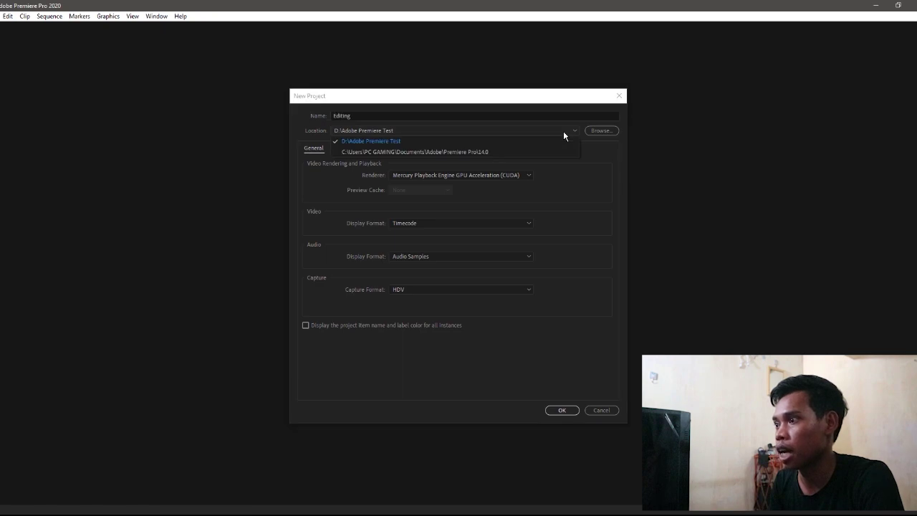
- Create the Editing project in C:\Users\PC GAMING\Documents\Adobe\Premiere Pro\14.0 with HDV as the capture format
left_click(430, 152)
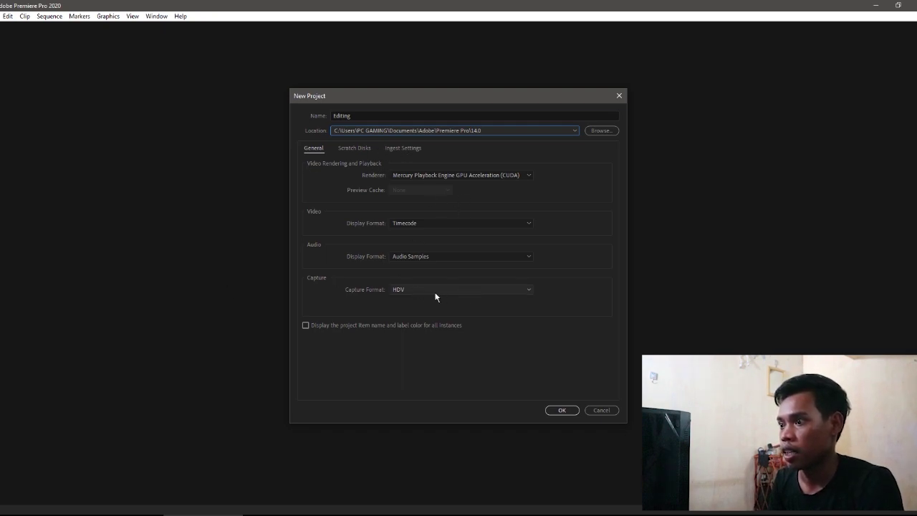
left_click(455, 291)
left_click(427, 314)
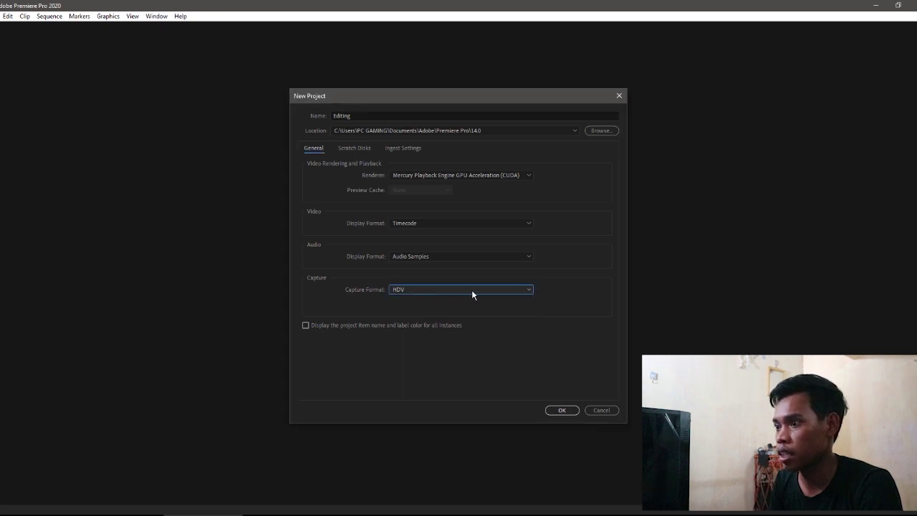
left_click(479, 291)
left_click(427, 312)
left_click(440, 293)
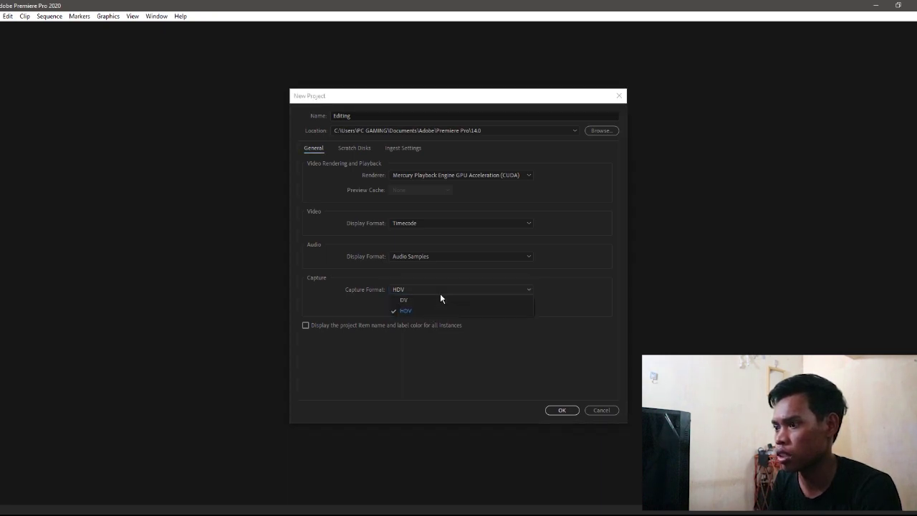
left_click(405, 312)
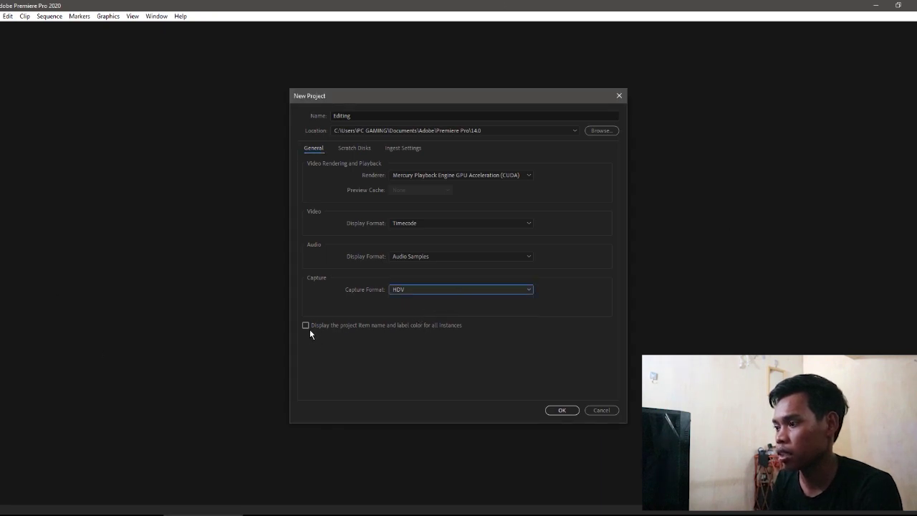
left_click(561, 411)
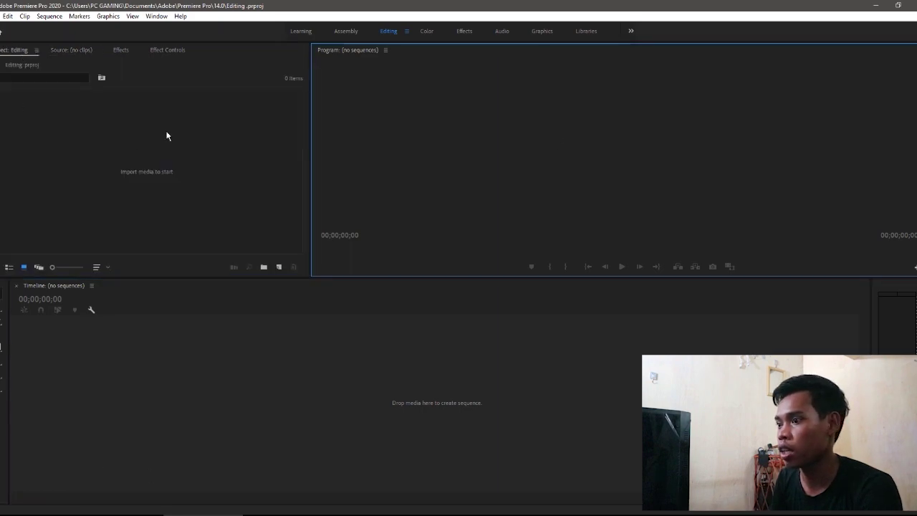
left_click(559, 151)
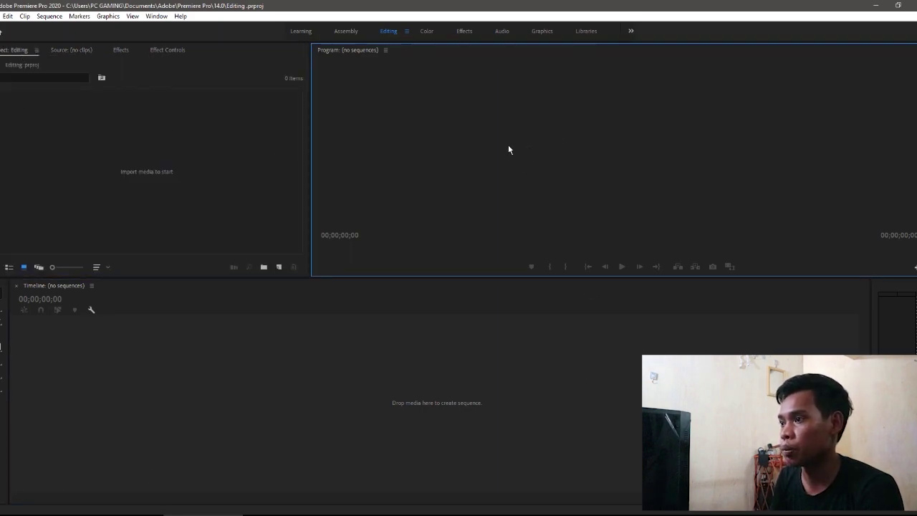
left_click(127, 134)
left_click(457, 135)
left_click(48, 121)
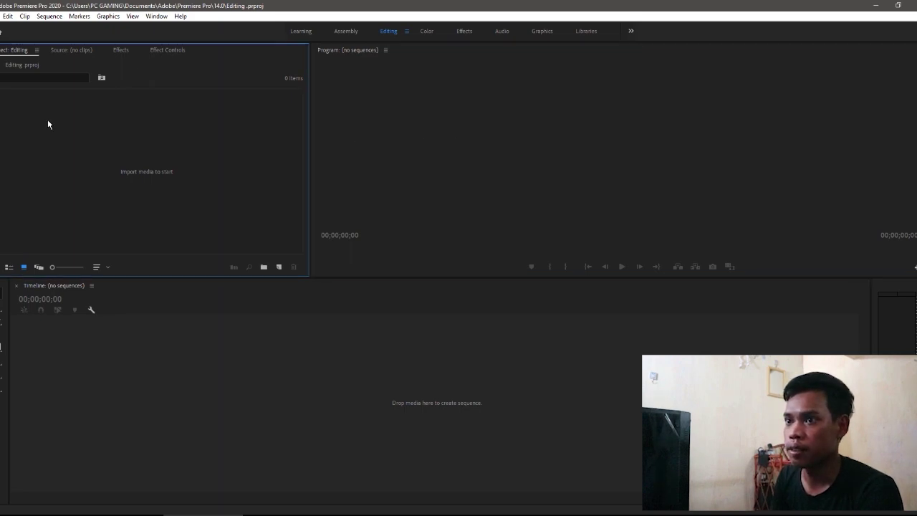
left_click(413, 151)
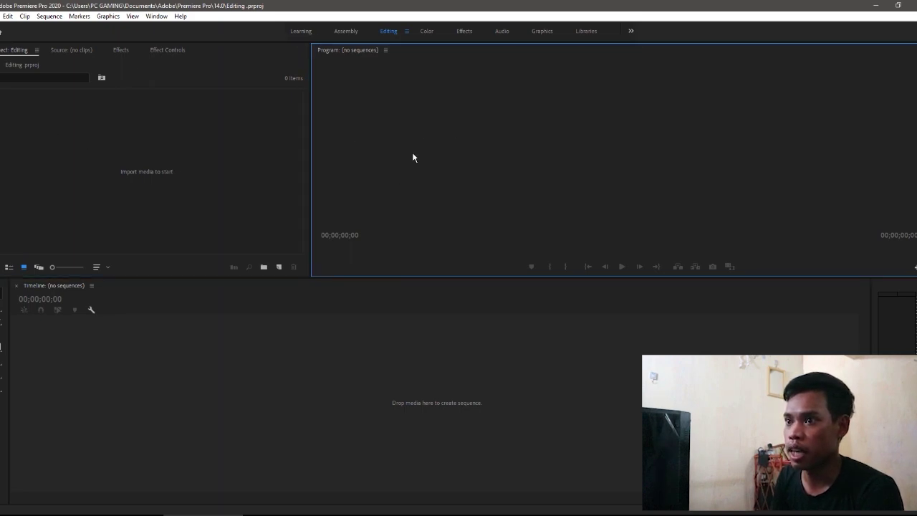
left_click(160, 419)
left_click(96, 136)
left_click(480, 180)
left_click(539, 376)
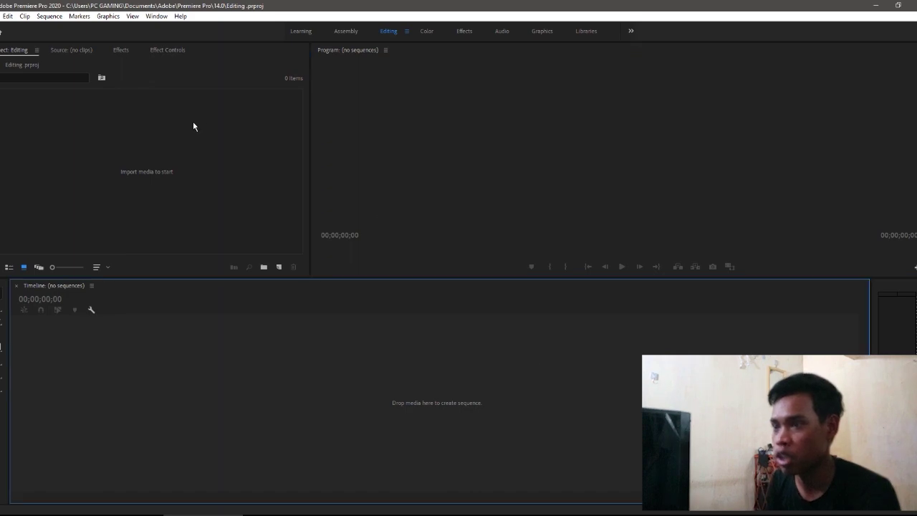
left_click(193, 126)
left_click(416, 301)
left_click(501, 243)
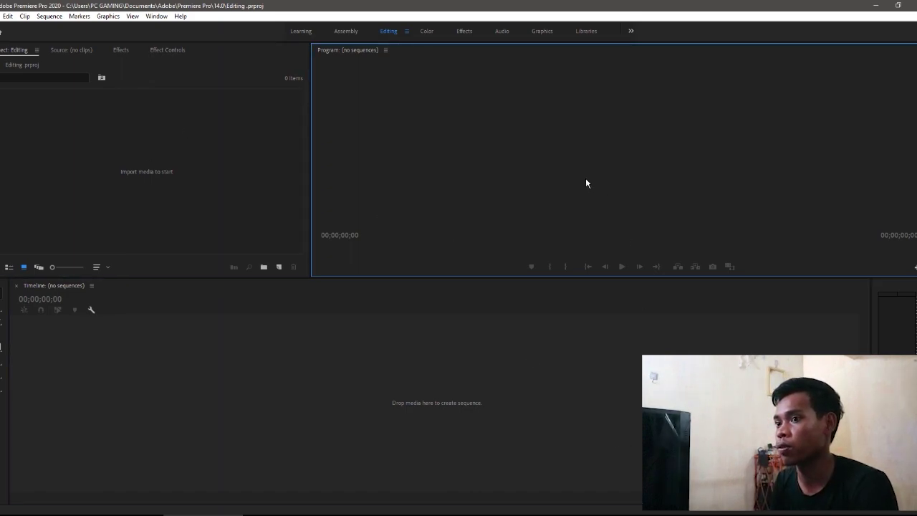
left_click(196, 147)
left_click(223, 452)
left_click(526, 199)
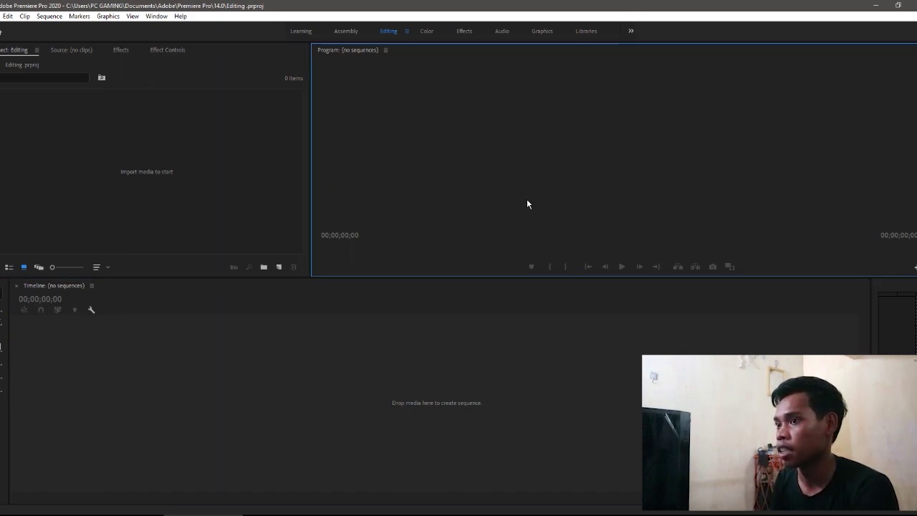
left_click(225, 128)
left_click(202, 362)
left_click(502, 132)
left_click(225, 128)
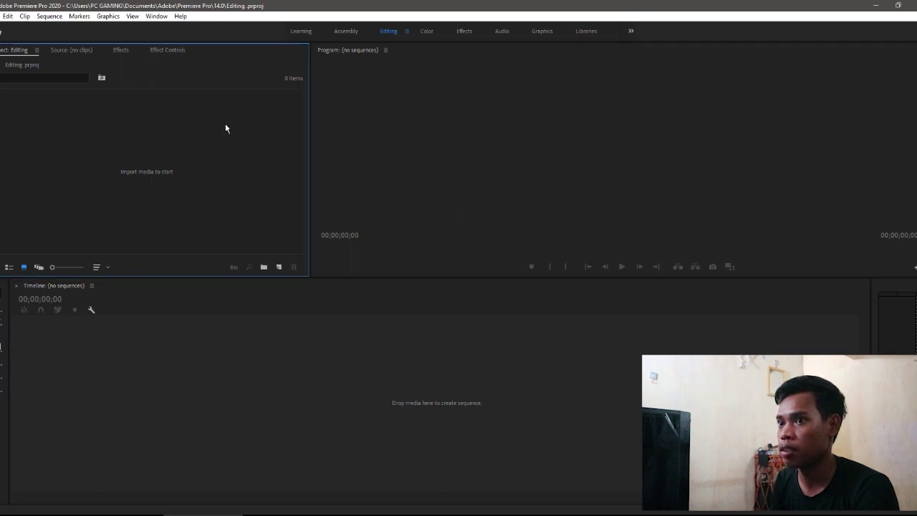
left_click(547, 158)
left_click(414, 403)
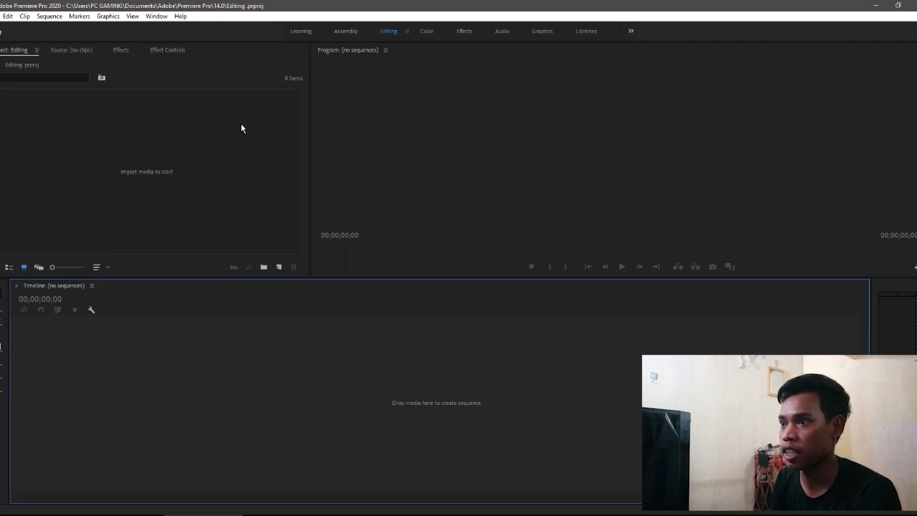
left_click(241, 128)
- Look through the Source, Effects and Effect Controls panels and the available window and sequence commands, ending at the Project panel
left_click(71, 50)
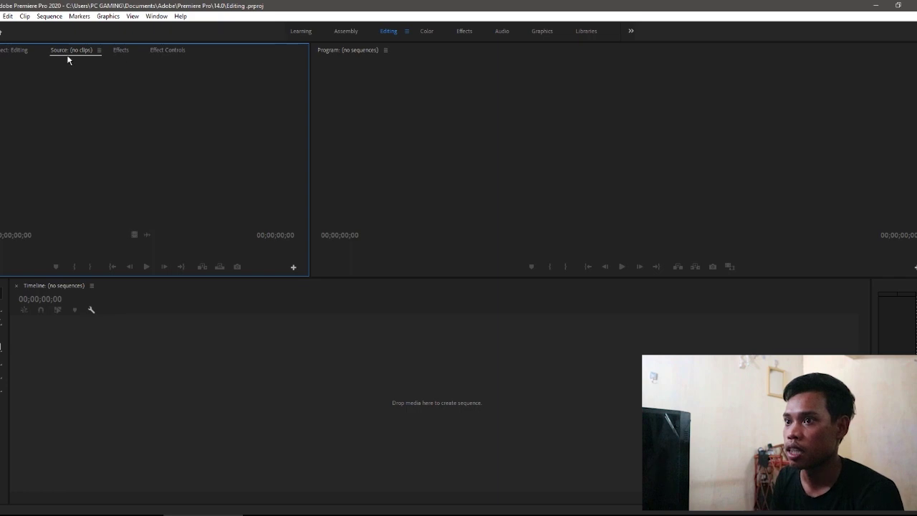
left_click(120, 53)
left_click(168, 50)
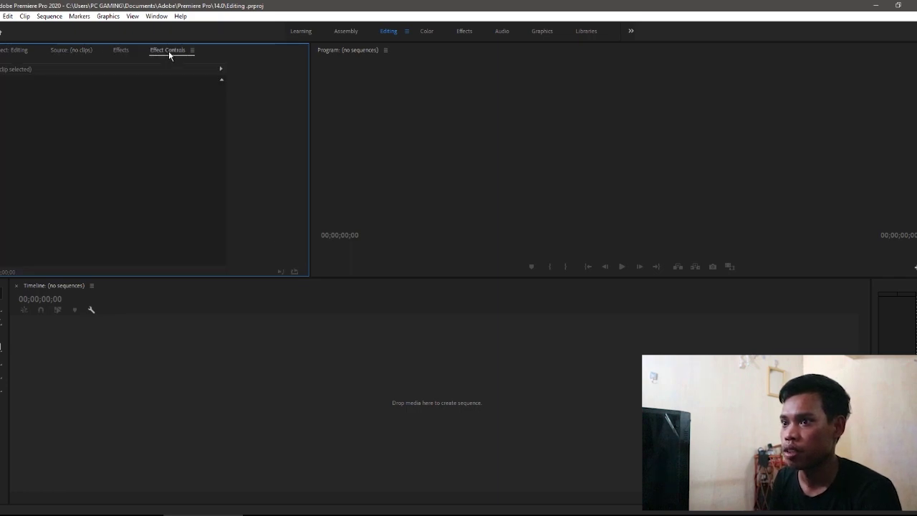
left_click(157, 17)
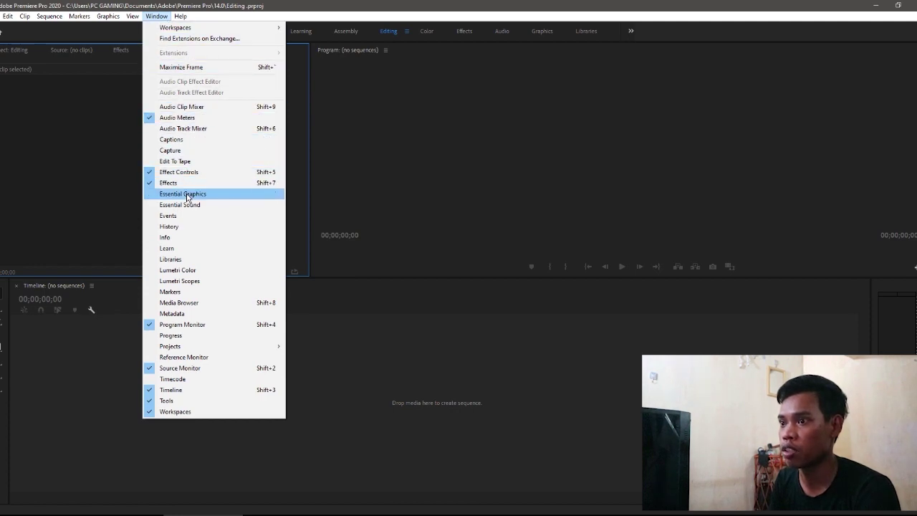
mouse_move(50, 15)
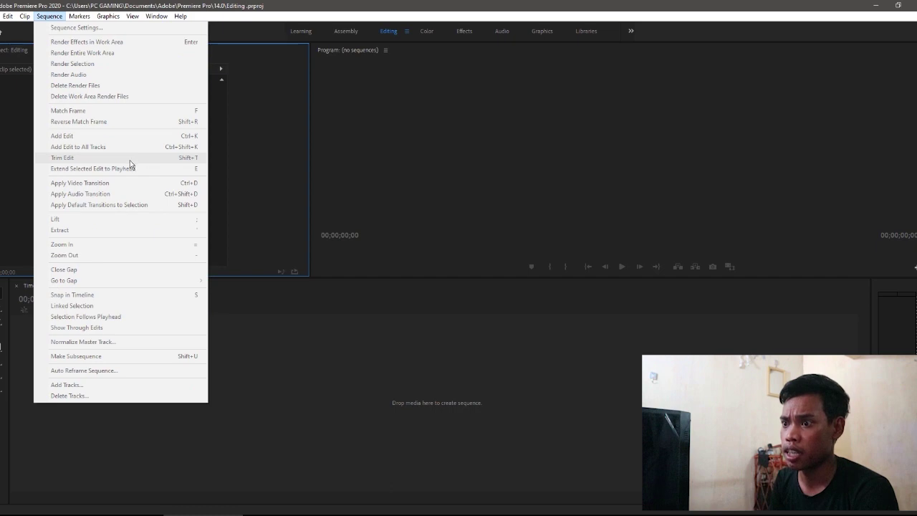
left_click(287, 108)
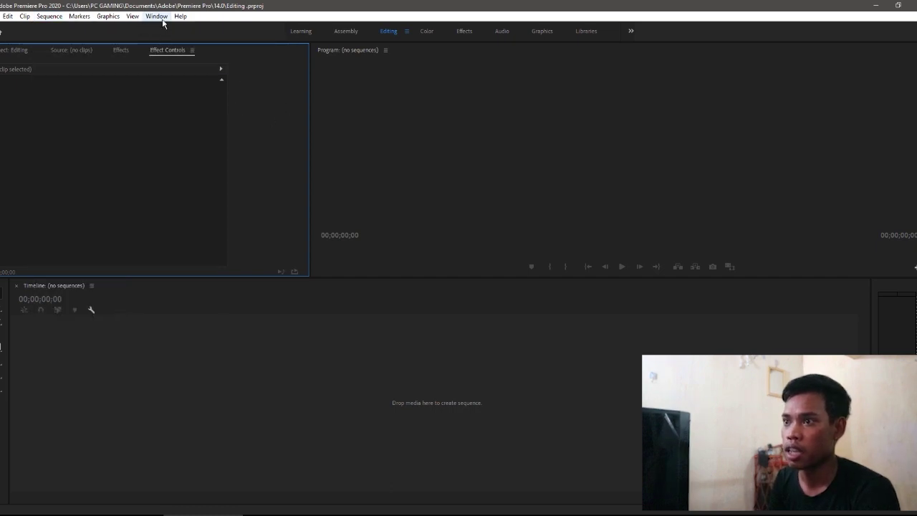
left_click(156, 16)
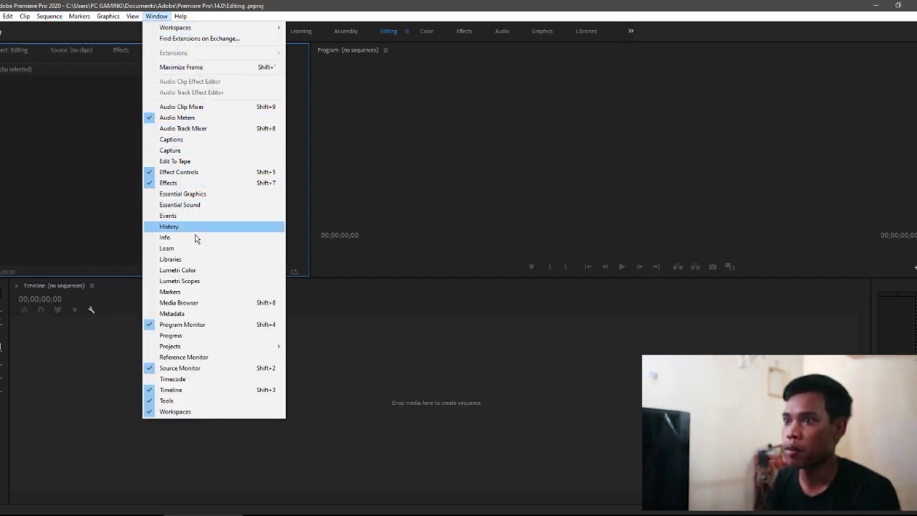
left_click(71, 160)
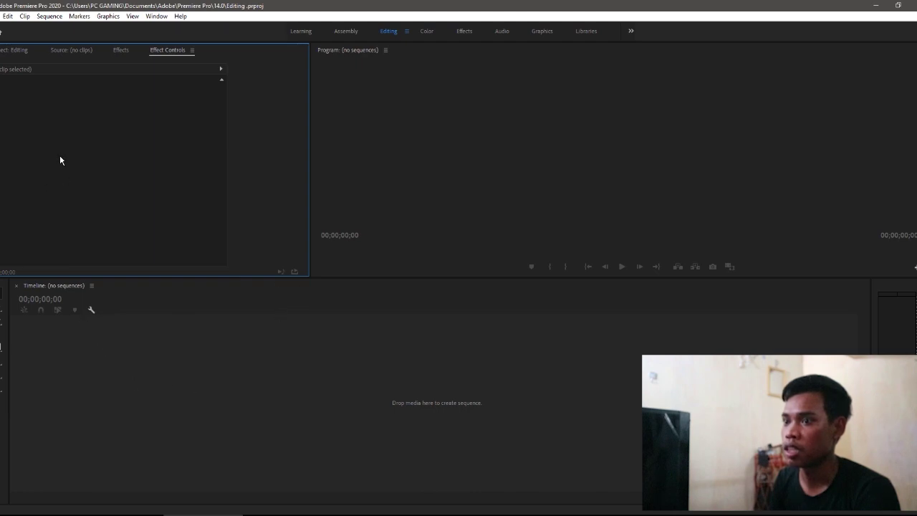
left_click(3, 50)
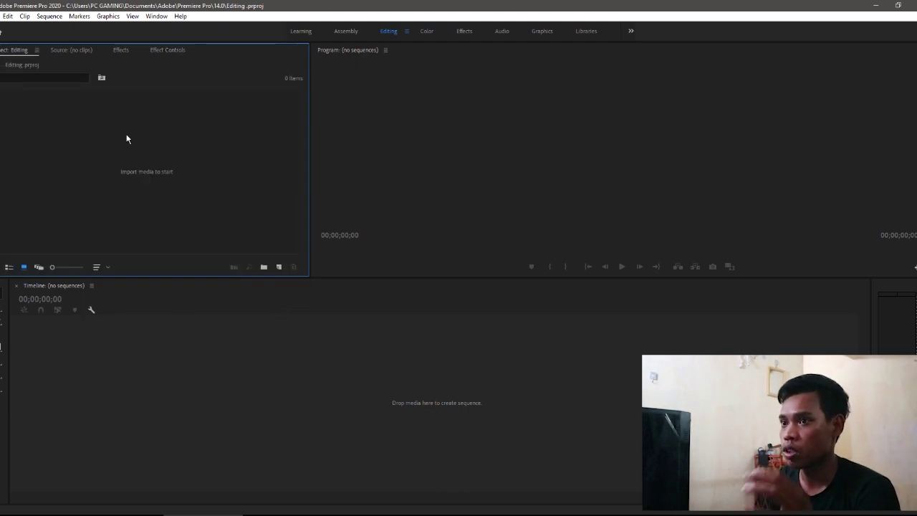
double_click(149, 174)
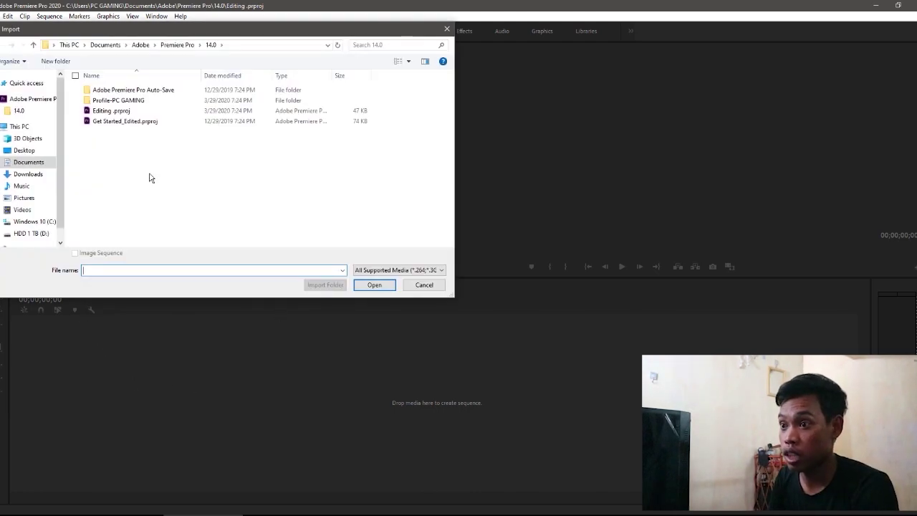
left_click(448, 29)
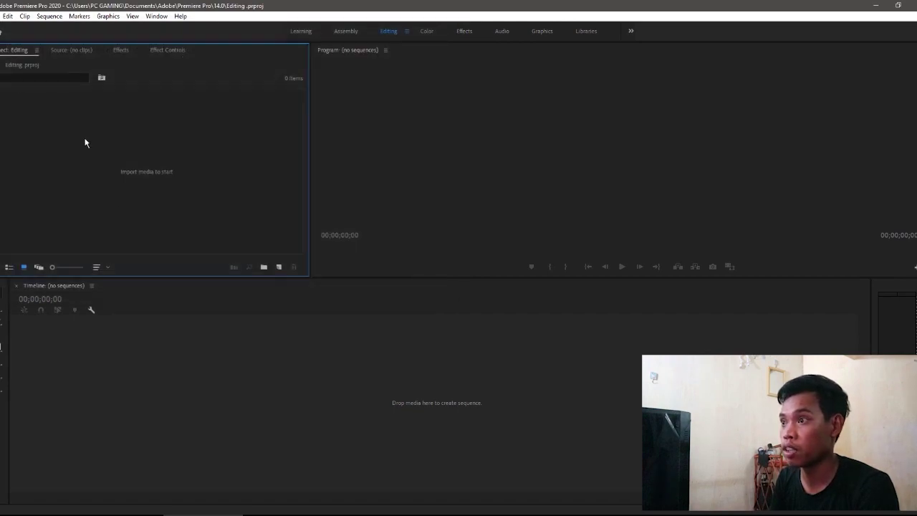
double_click(160, 173)
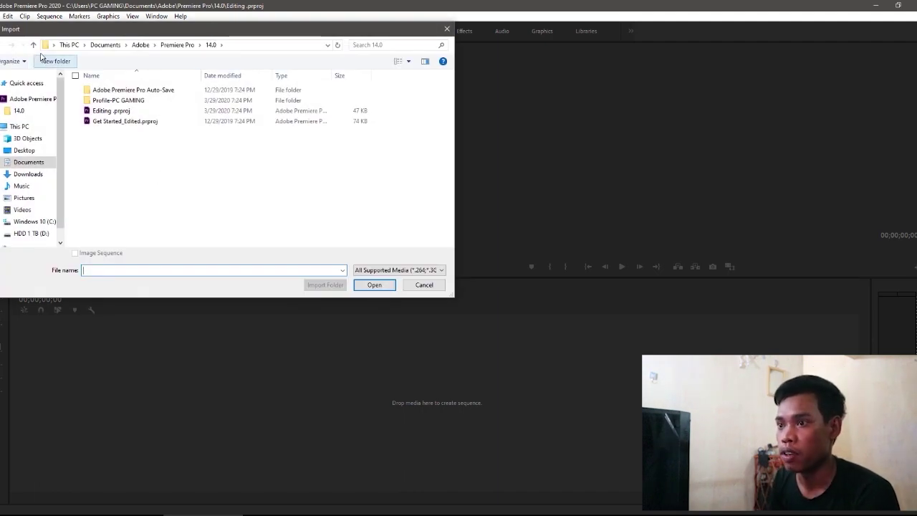
left_click(33, 44)
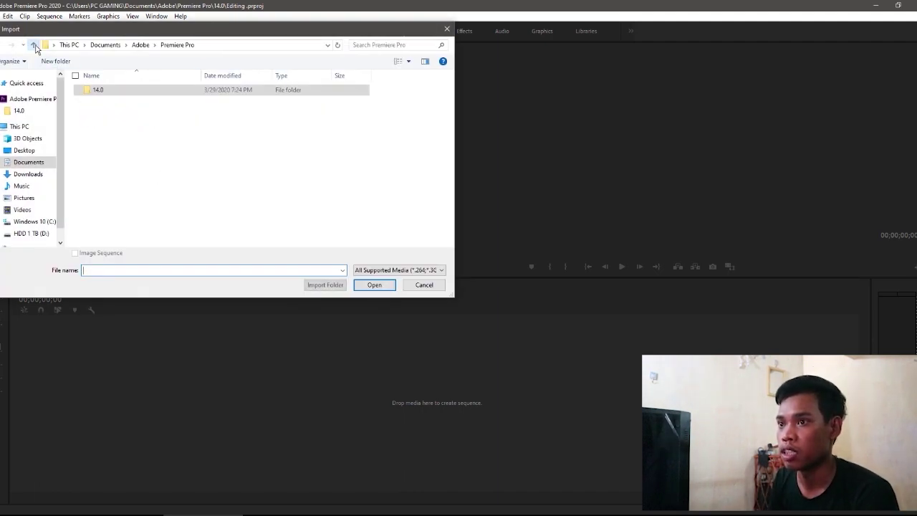
left_click(446, 31)
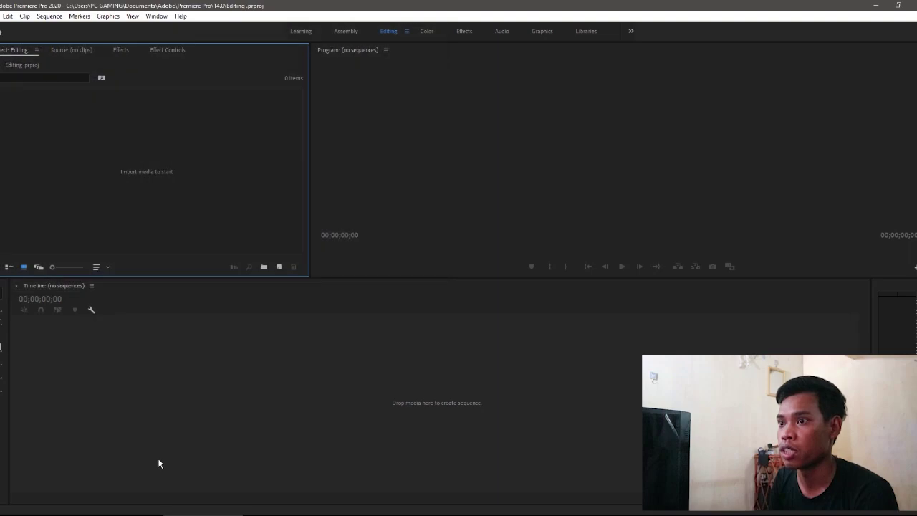
- Switch to File Explorer and open the HDD 1 TB (D:) drive in a maximized window
left_click(877, 6)
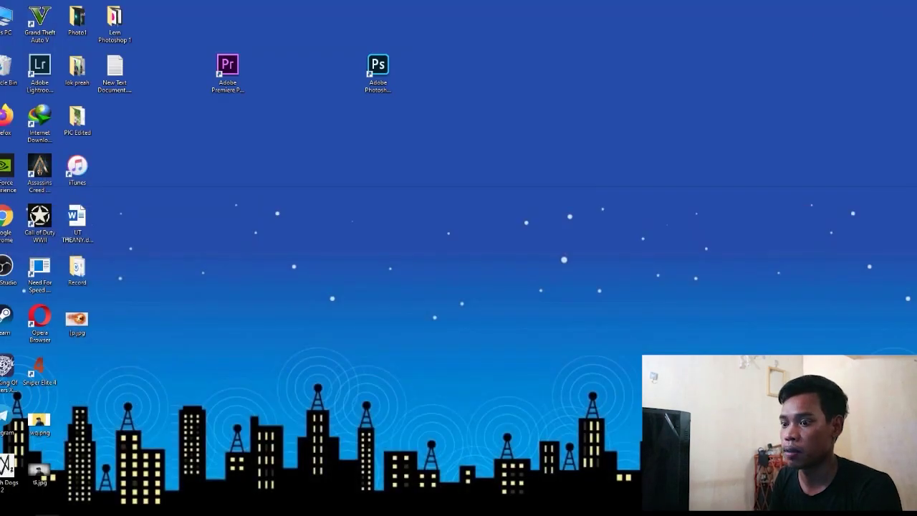
key("super+e")
scroll(315, 215, "down", 3)
double_click(315, 250)
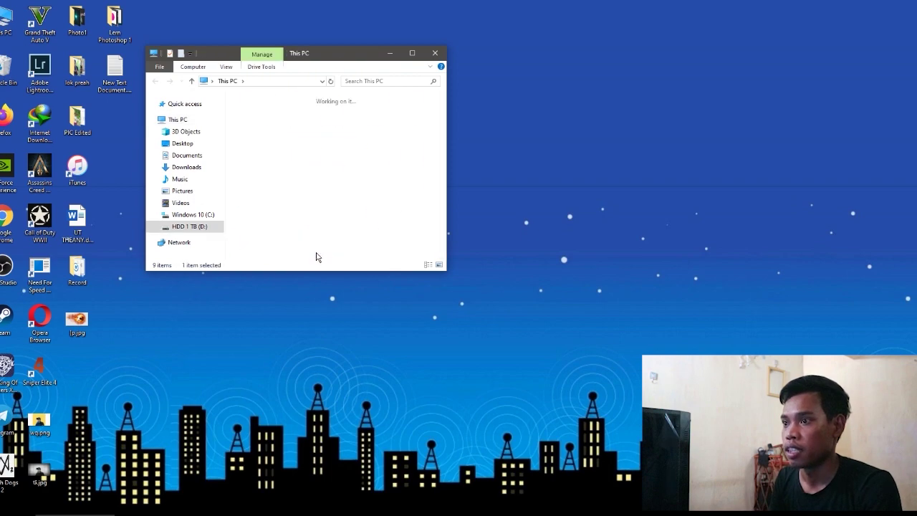
left_click(412, 52)
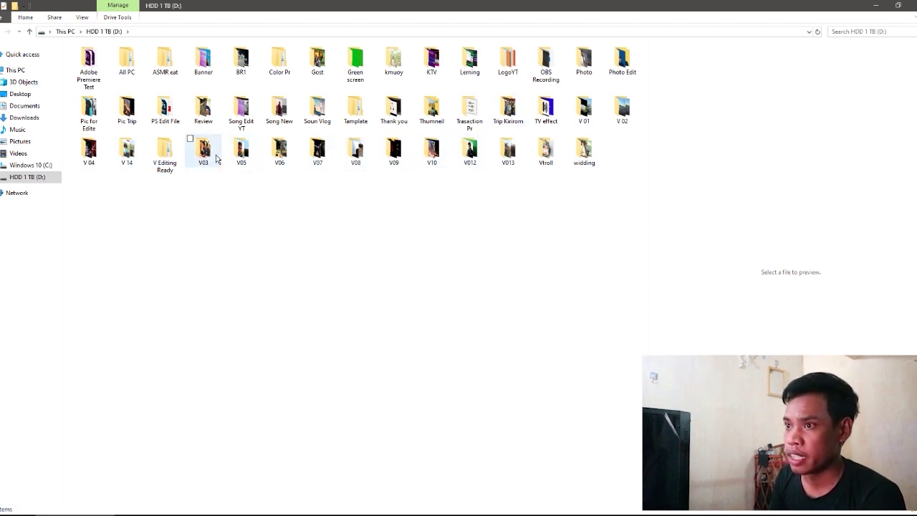
- Check the clips in the V10 folder and open the V 02 folder on the D: drive instead
double_click(430, 151)
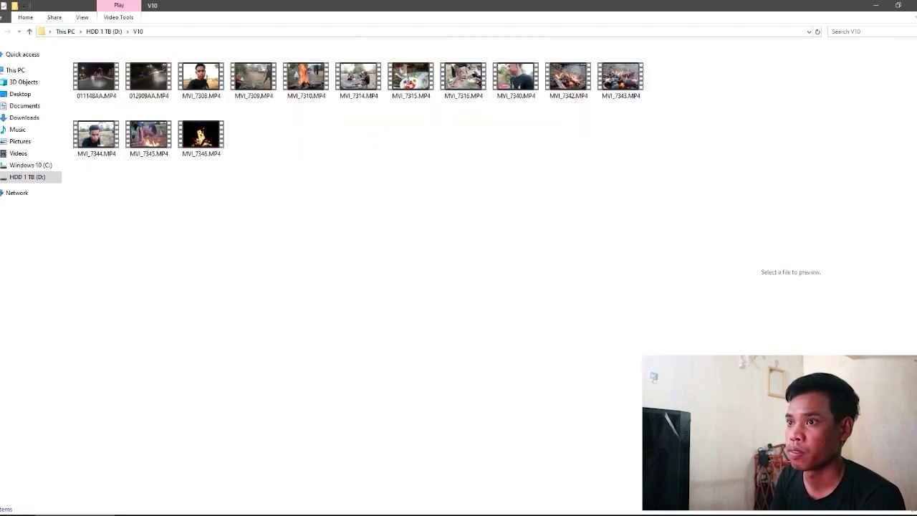
left_click(29, 32)
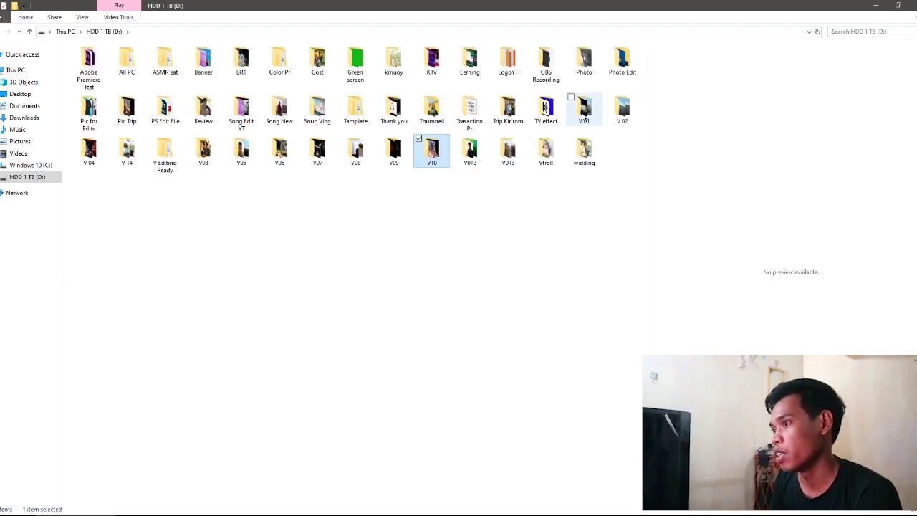
double_click(622, 107)
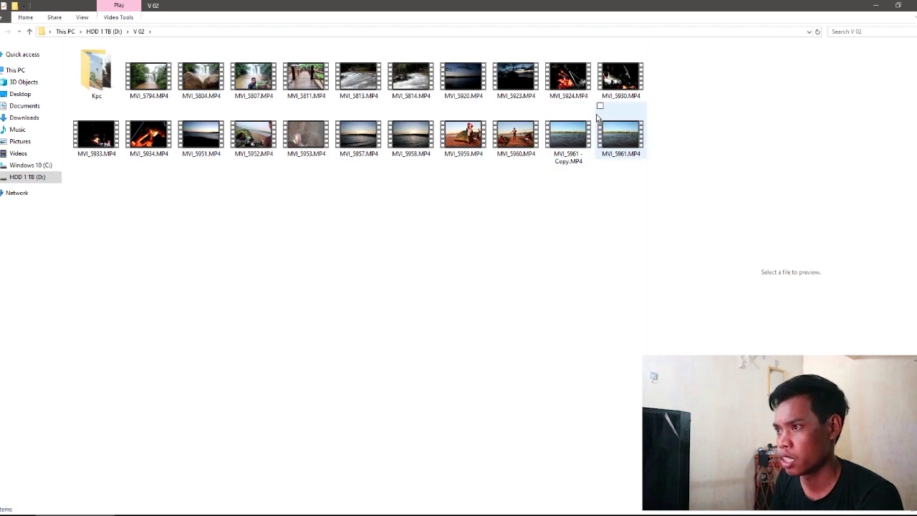
- Import MVI_5794.MP4, MVI_5804.MP4, MVI_5807.MP4 and MVI_5813.MP4 from the V 02 folder into the Premiere Pro project
left_click(153, 79)
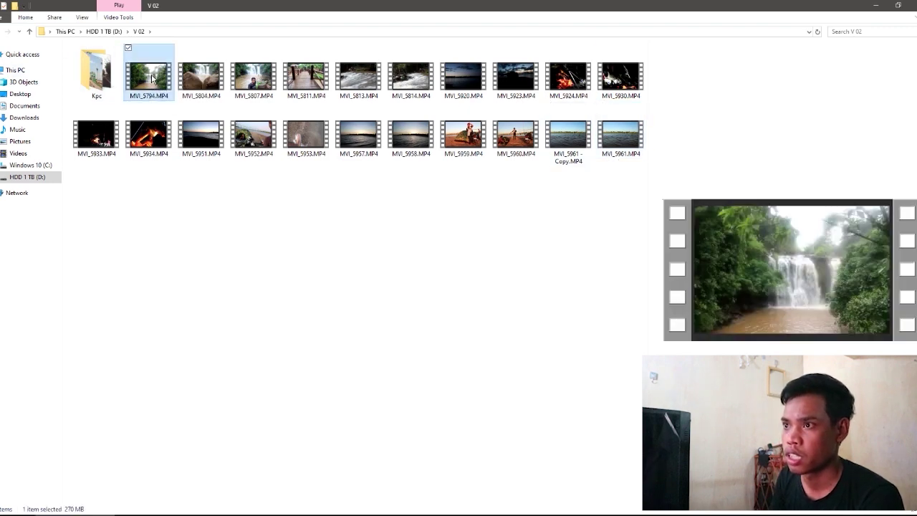
left_click(195, 81, "ctrl")
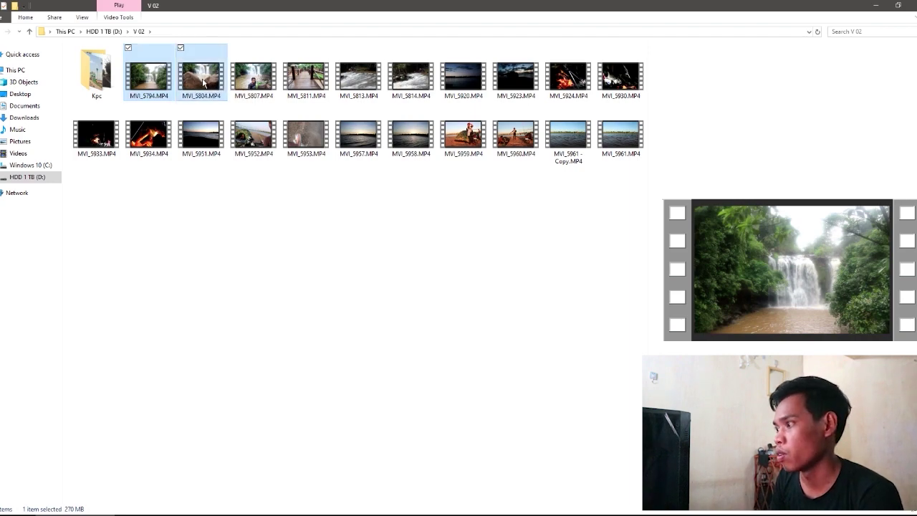
left_click(271, 84, "ctrl")
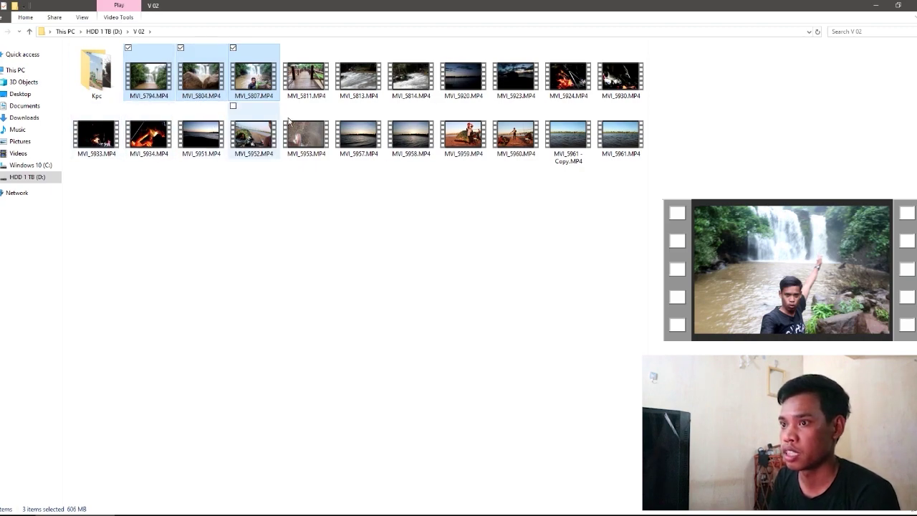
left_click(345, 79, "ctrl")
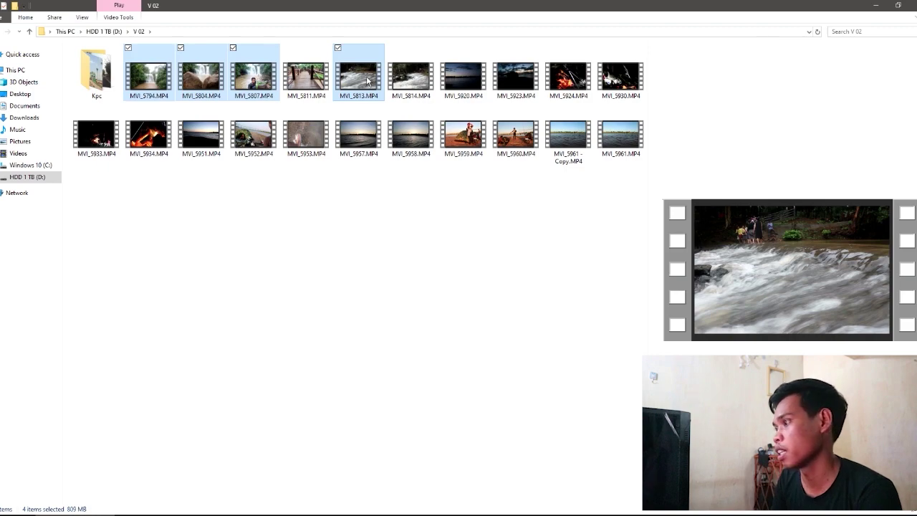
left_click_drag(367, 80, 131, 182)
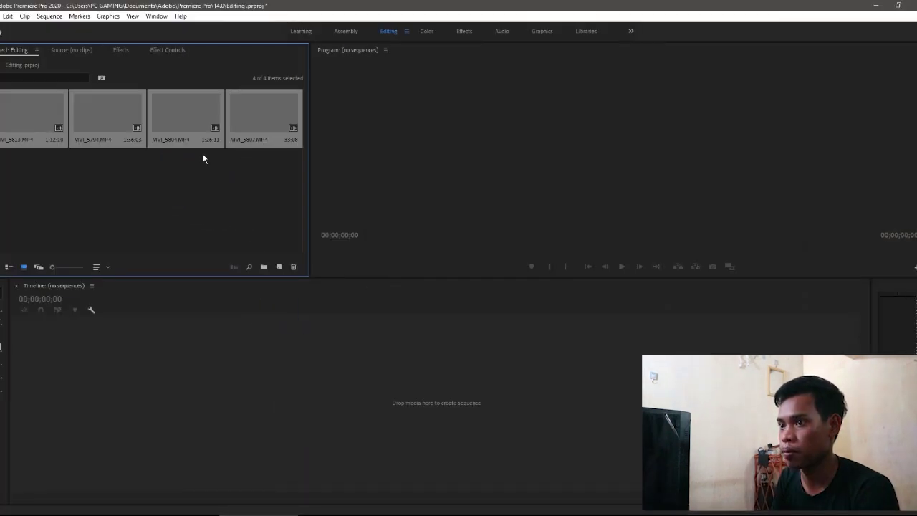
left_click(118, 200)
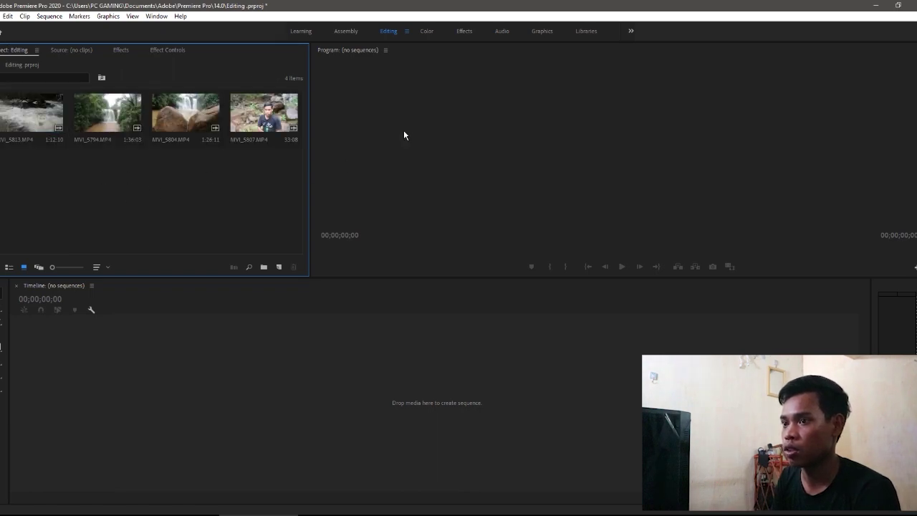
right_click(96, 188)
left_click(90, 182)
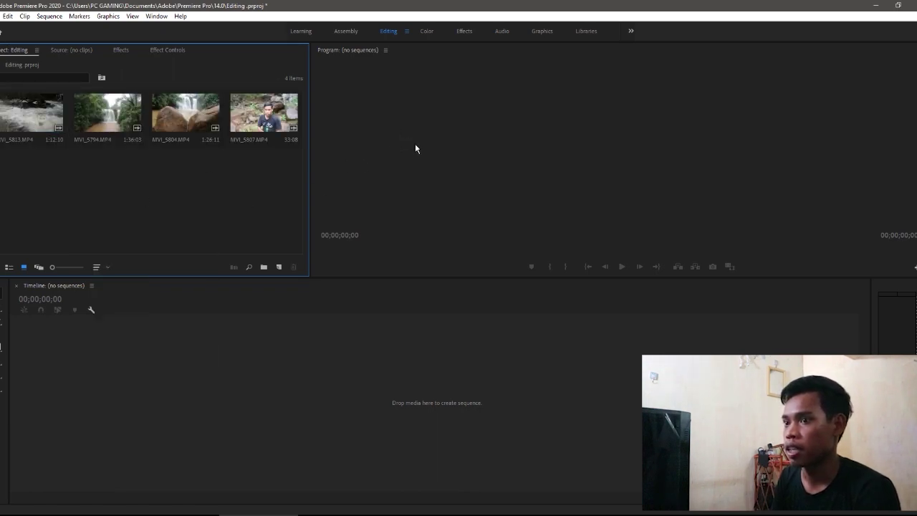
left_click(415, 149)
left_click(102, 184)
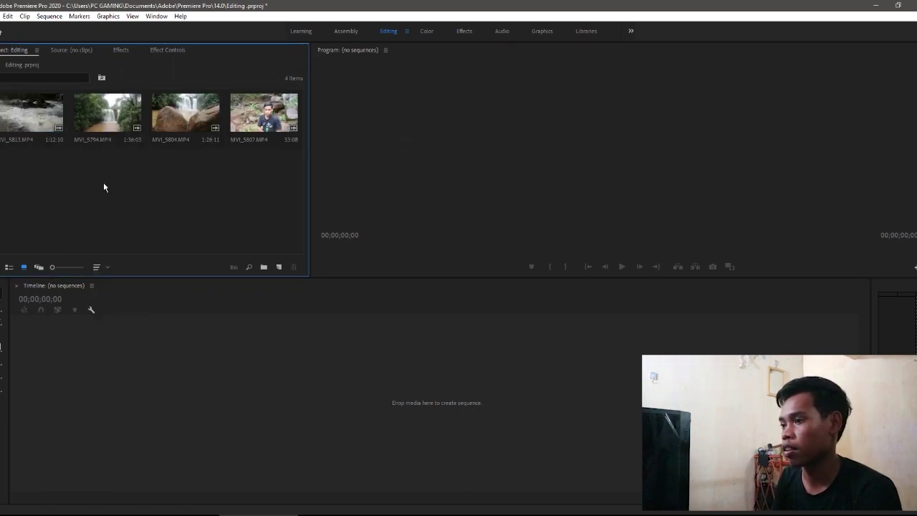
- Open MVI_5794.MP4 in the Source monitor, play it from the beginning and mark the In point at about 5 seconds
left_click(34, 118)
left_click(109, 116)
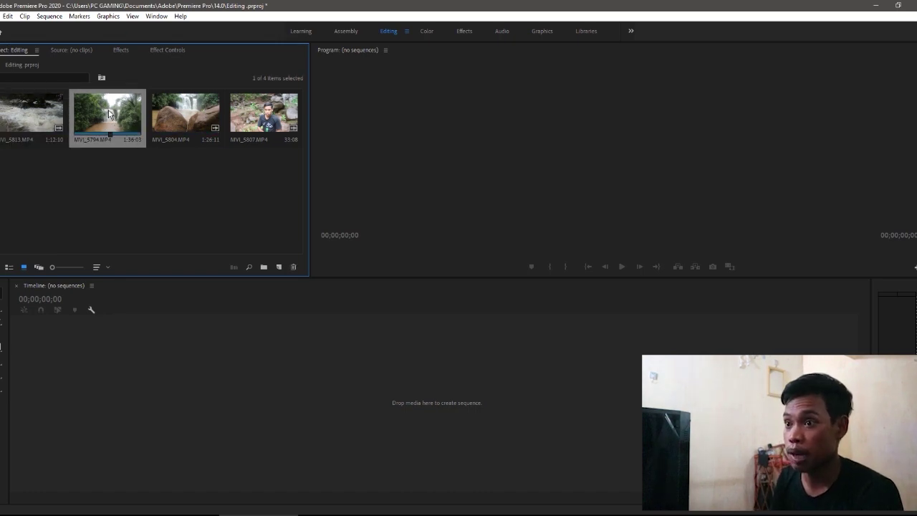
double_click(109, 115)
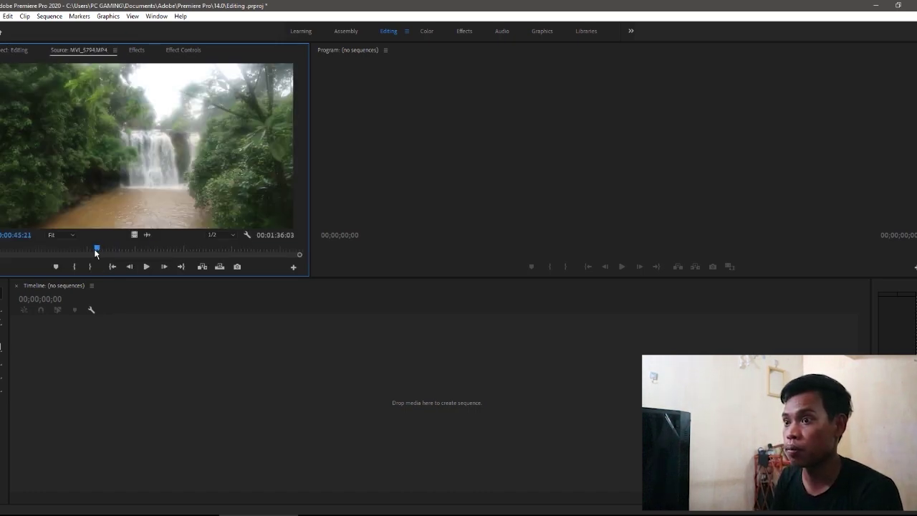
key("Home")
key("space")
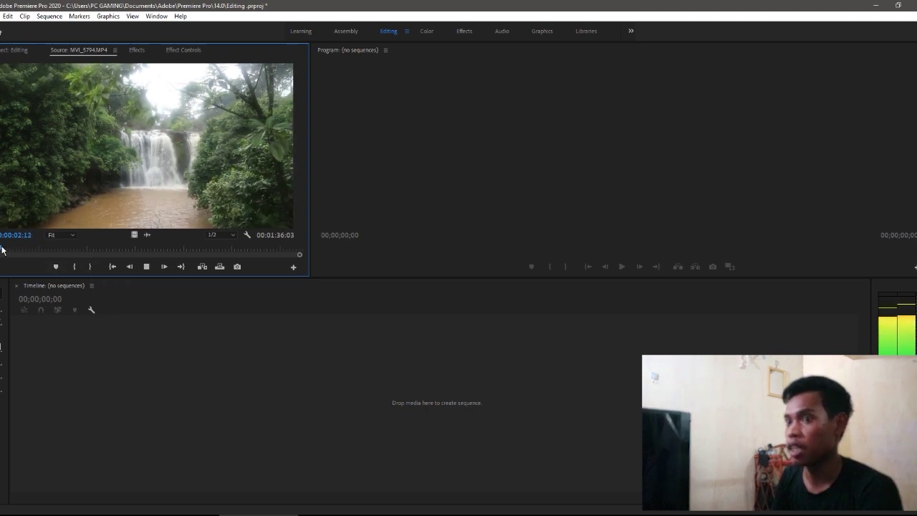
left_click(74, 268)
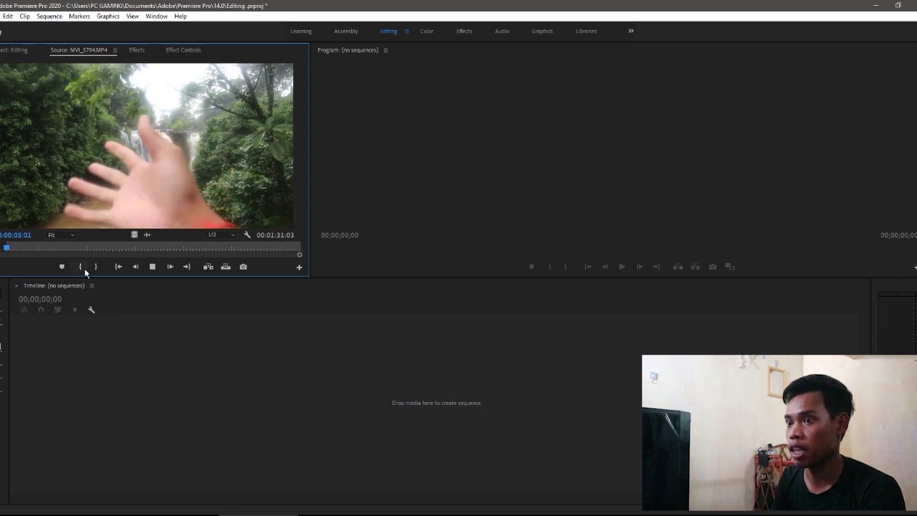
- Preview further into MVI_5794.MP4, mark the Out point at about 36 seconds and stop playback
left_click(31, 251)
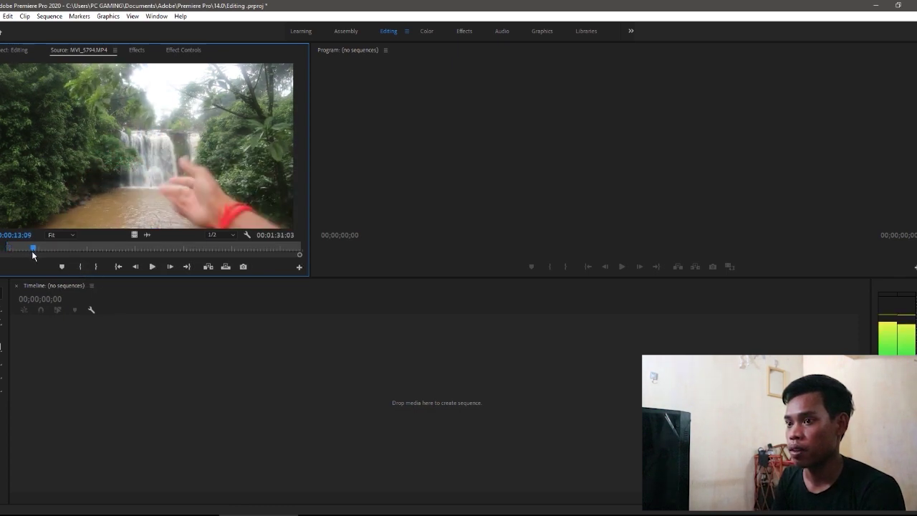
left_click_drag(32, 251, 63, 259)
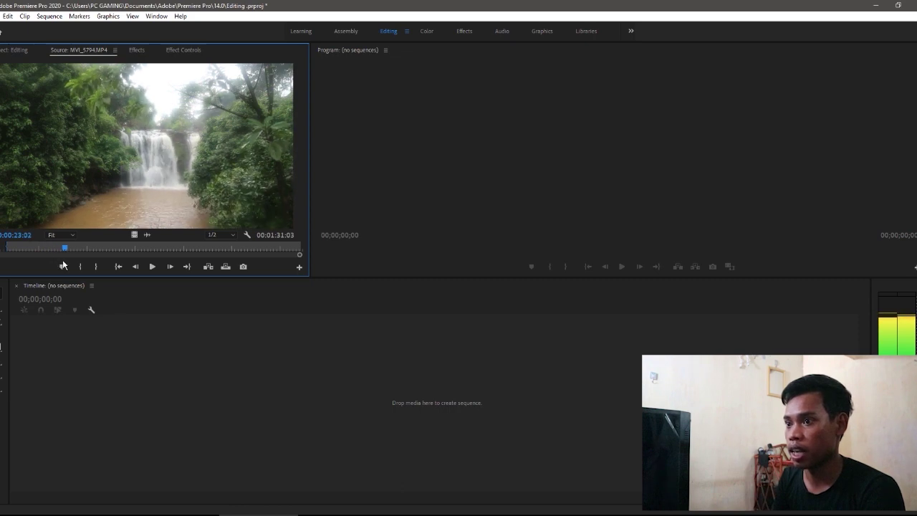
key("space")
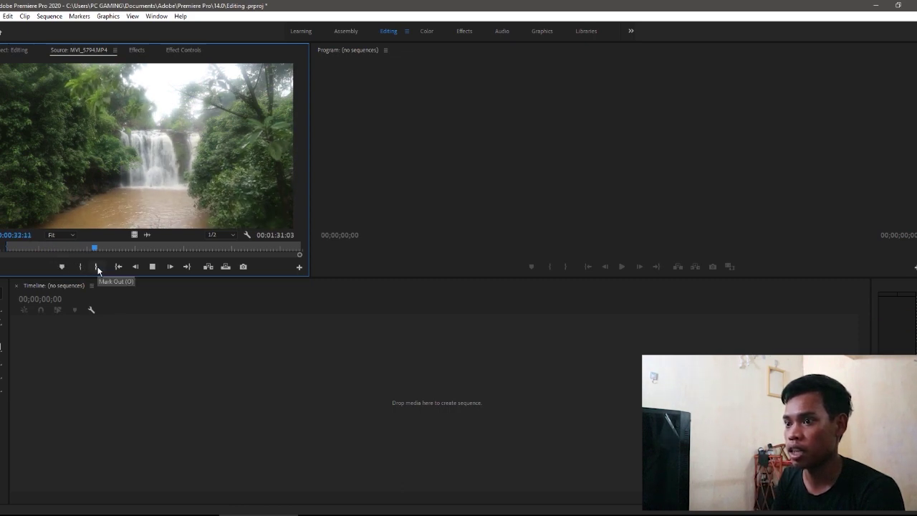
key("space")
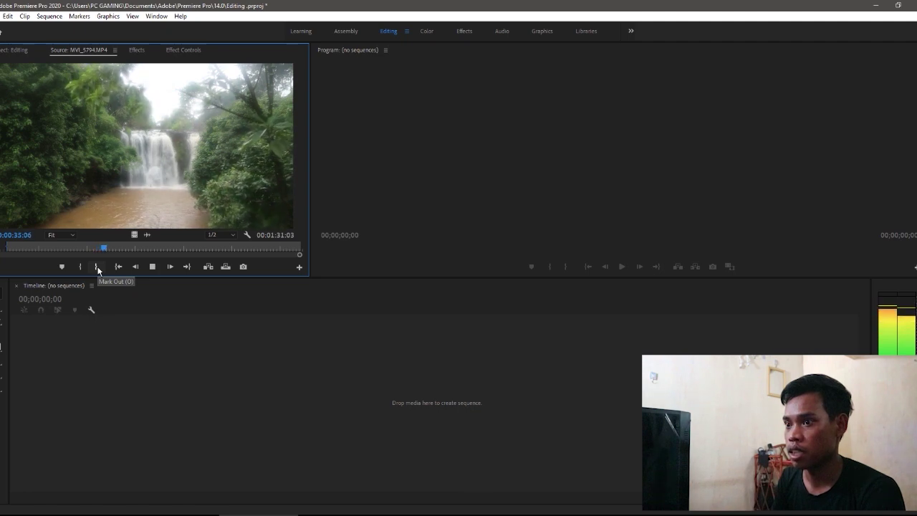
left_click(97, 267)
key("space")
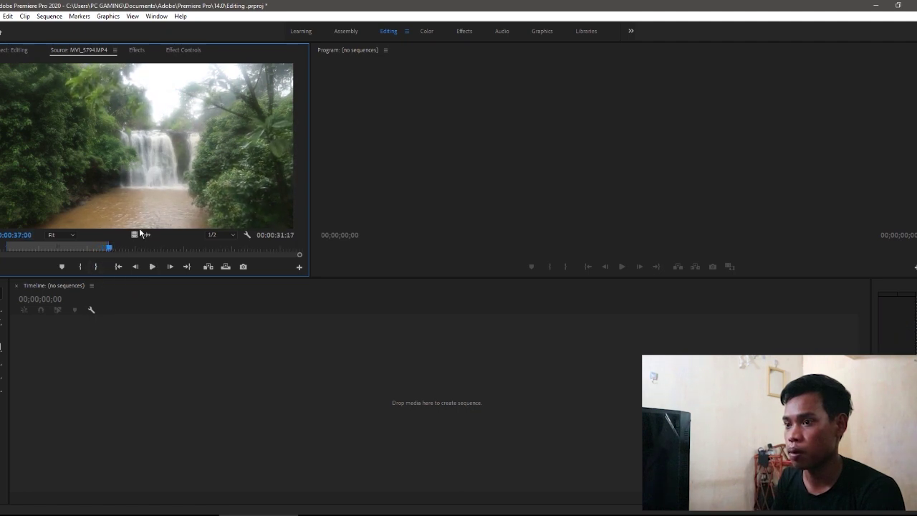
- Create a sequence from the marked range of MVI_5794.MP4 and delete its video and audio clip from the timeline
left_click_drag(160, 141, 142, 423)
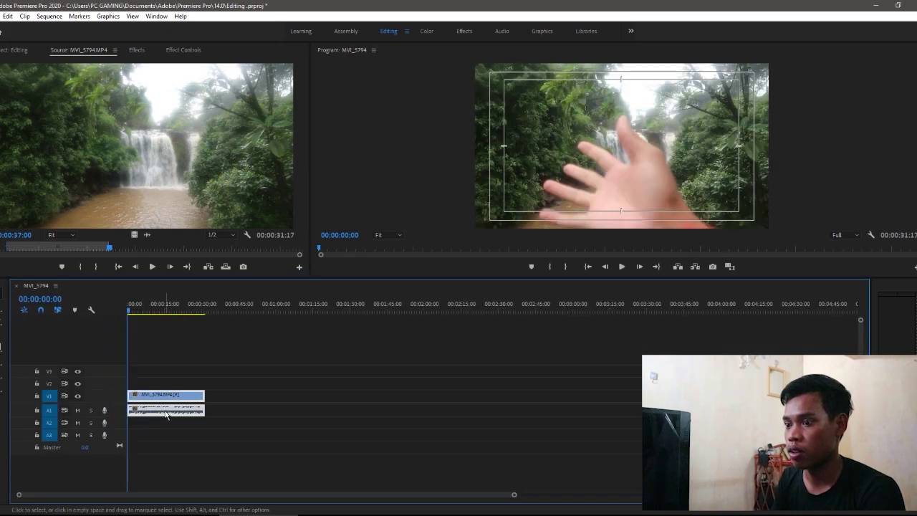
key("Delete")
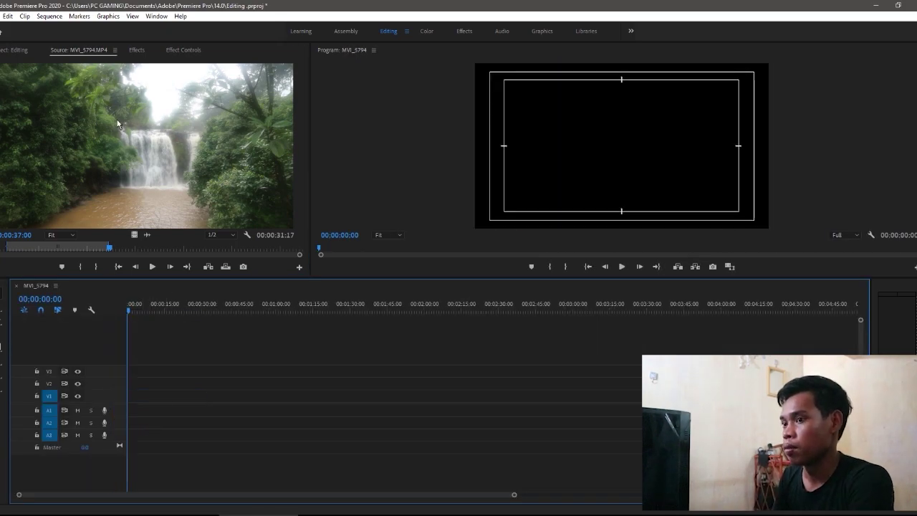
- Place only the video of the marked MVI_5794.MP4 range at the start of track V2 and enlarge the video and audio track heights
left_click(108, 170)
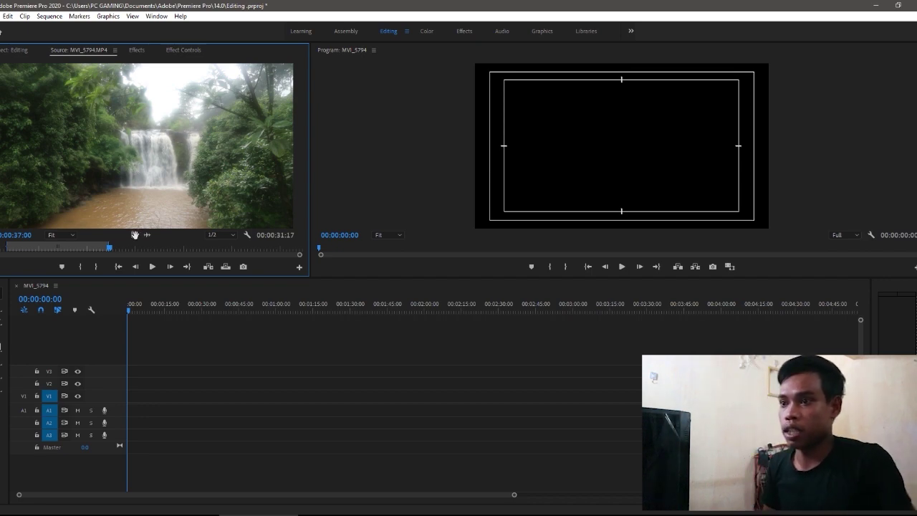
left_click_drag(135, 234, 136, 389)
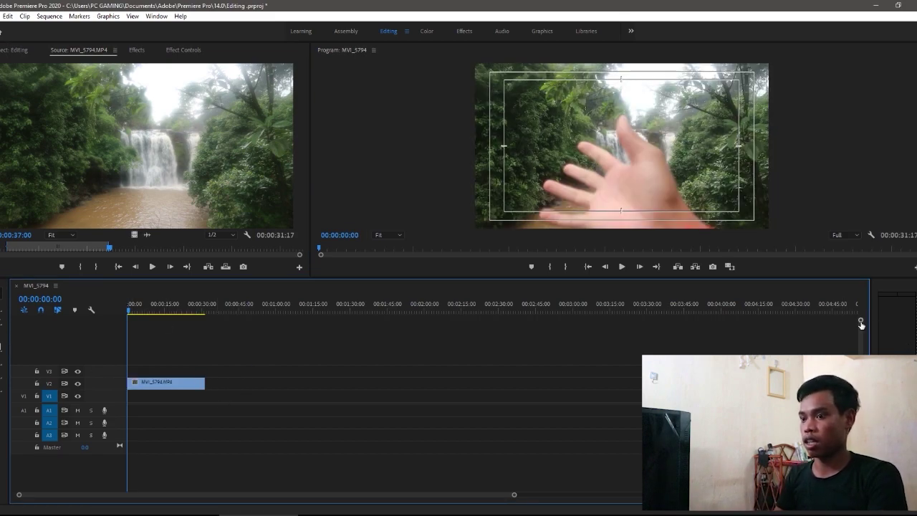
left_click_drag(861, 324, 860, 324)
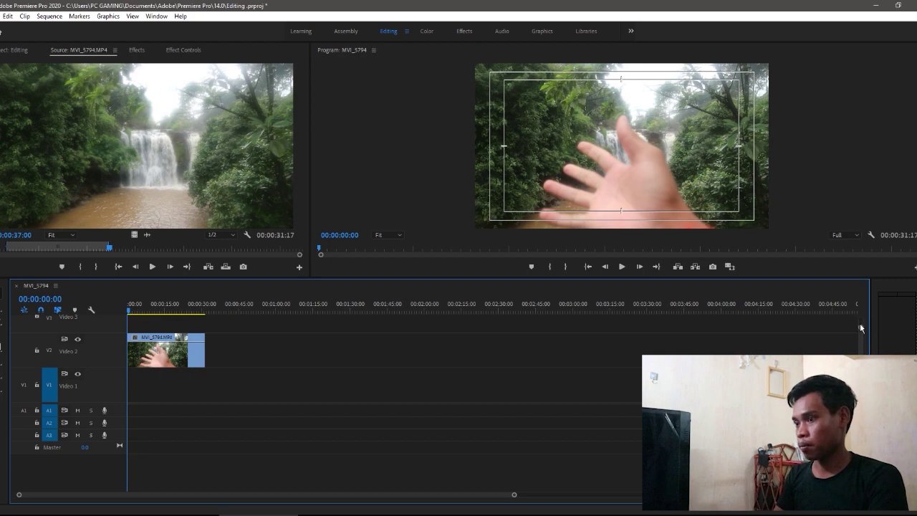
key("alt+equal")
key("alt+equal")
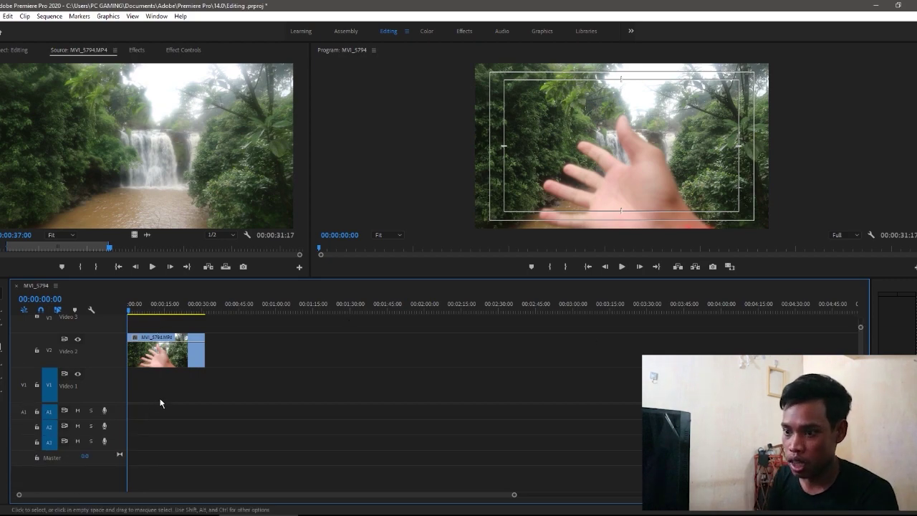
- Move the MVI_5794.MP4 clip from Video 2 down to the start of Video 1 and show the project's media
left_click_drag(162, 394, 358, 469)
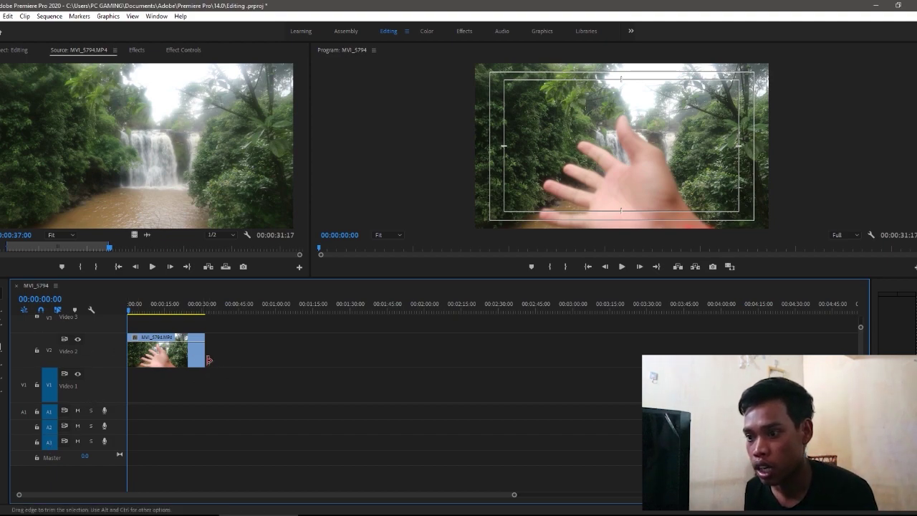
left_click_drag(143, 359, 144, 394)
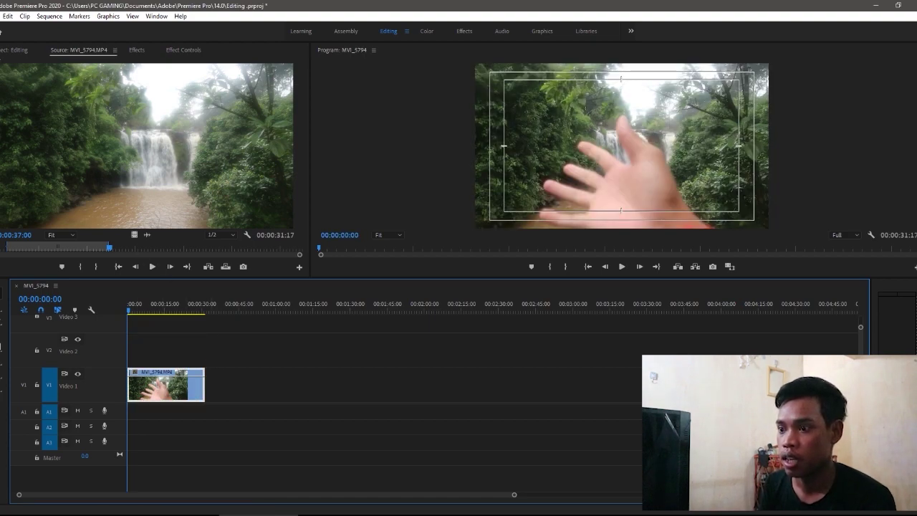
left_click(17, 49)
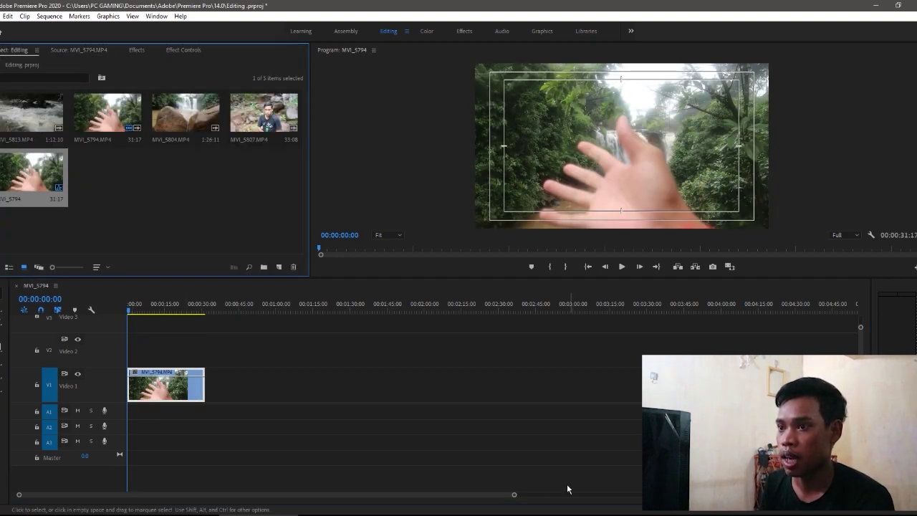
left_click_drag(513, 497, 313, 493)
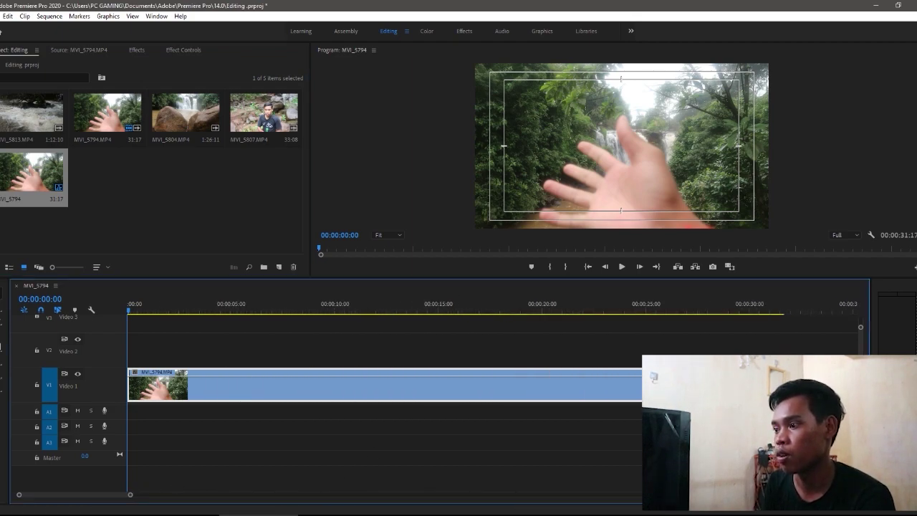
left_click_drag(130, 497, 147, 498)
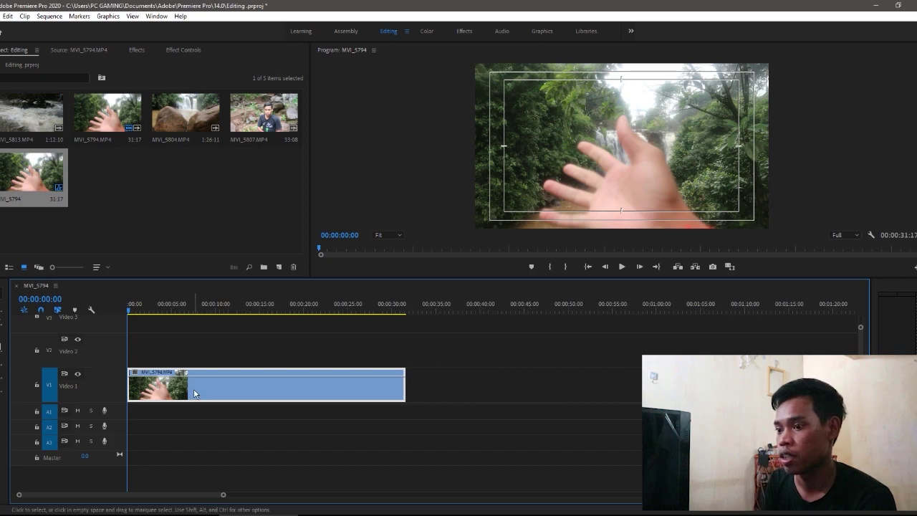
left_click(280, 425)
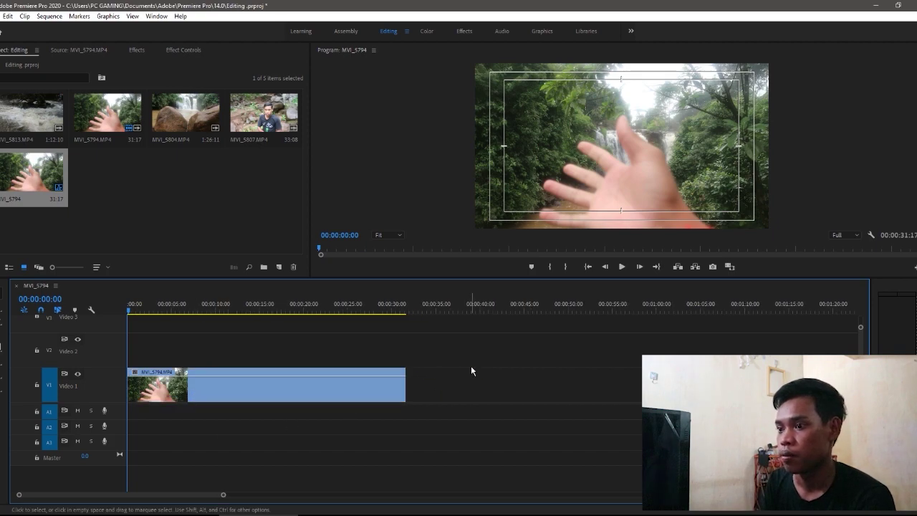
- Open MVI_5804.MP4 in the Source monitor, preview it and mark the In point at about 15 seconds
left_click(181, 115)
double_click(181, 114)
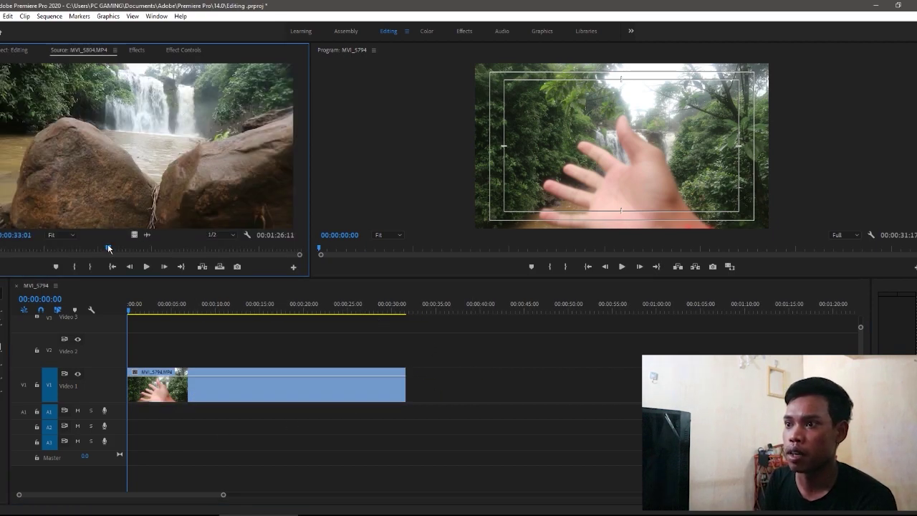
left_click_drag(108, 248, 33, 248)
key("space")
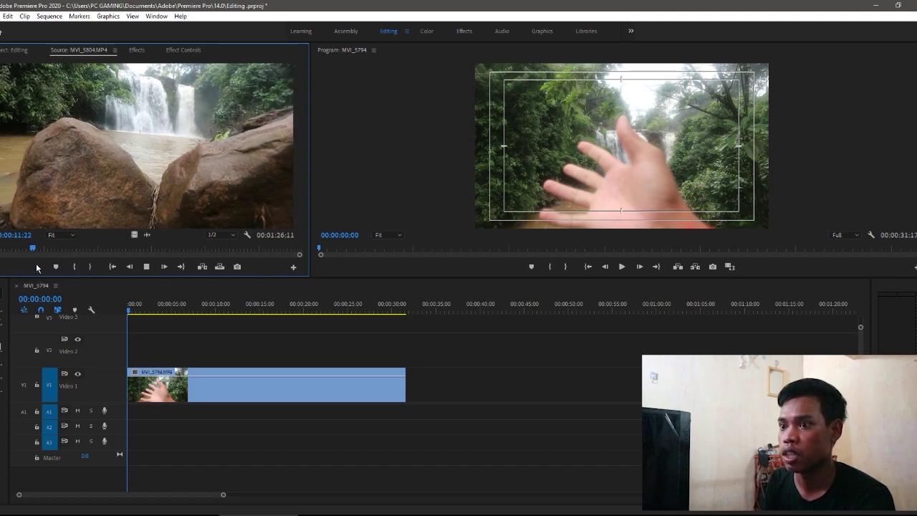
left_click(44, 248)
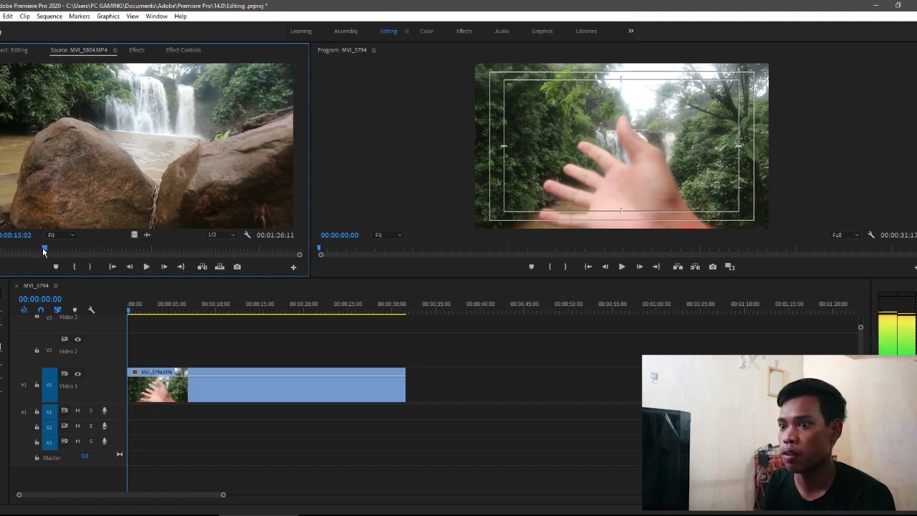
left_click(77, 267)
- Mark the Out point of MVI_5804.MP4 at about 42 seconds and place only its video directly after MVI_5794.MP4 on Video 1
left_click_drag(45, 248, 430, 389)
left_click(95, 267)
key("space")
left_click(341, 380)
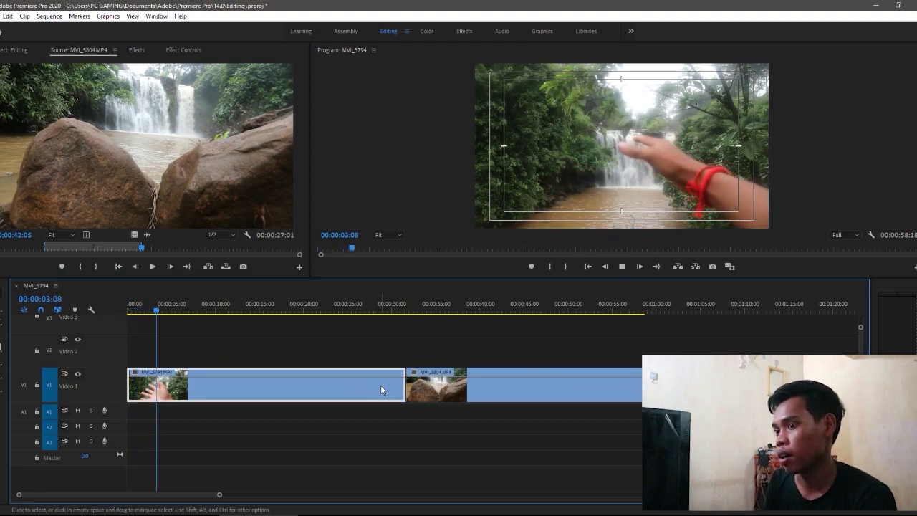
key("space")
- Mark MVI_5807.MP4 from about 13 to 22 seconds in the Source monitor and append only its video after MVI_5804.MP4 on Video 1
left_click(20, 50)
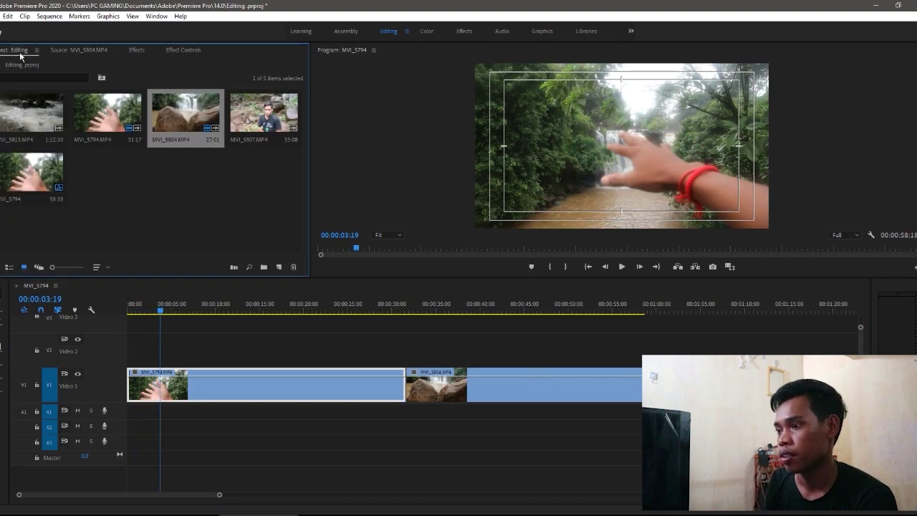
double_click(259, 128)
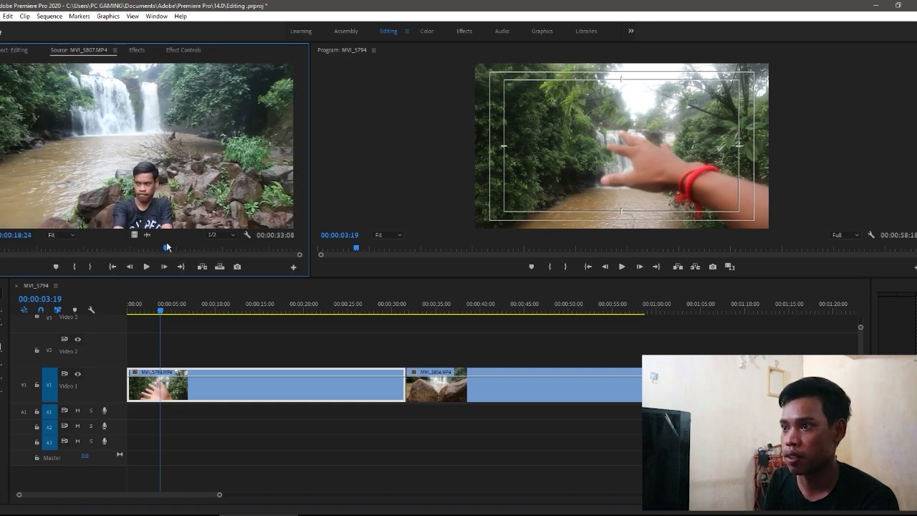
left_click_drag(166, 247, 195, 248)
left_click(74, 266)
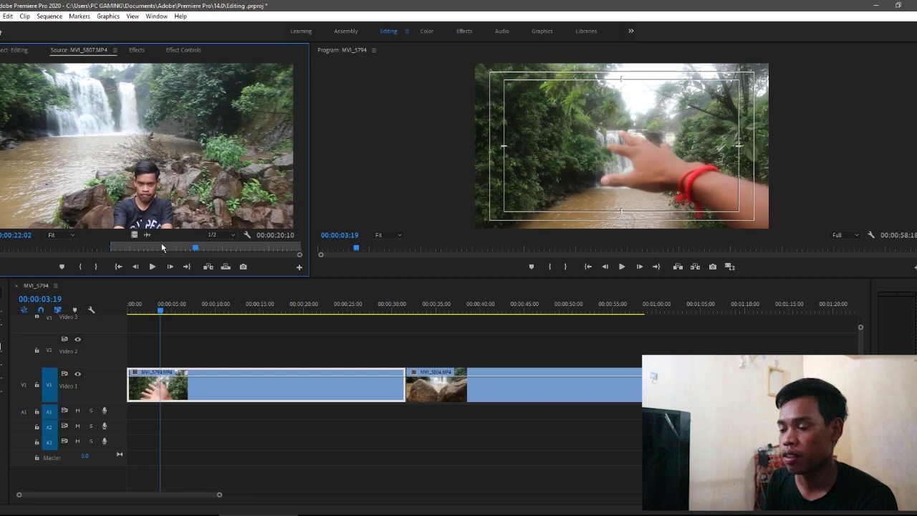
left_click(96, 266)
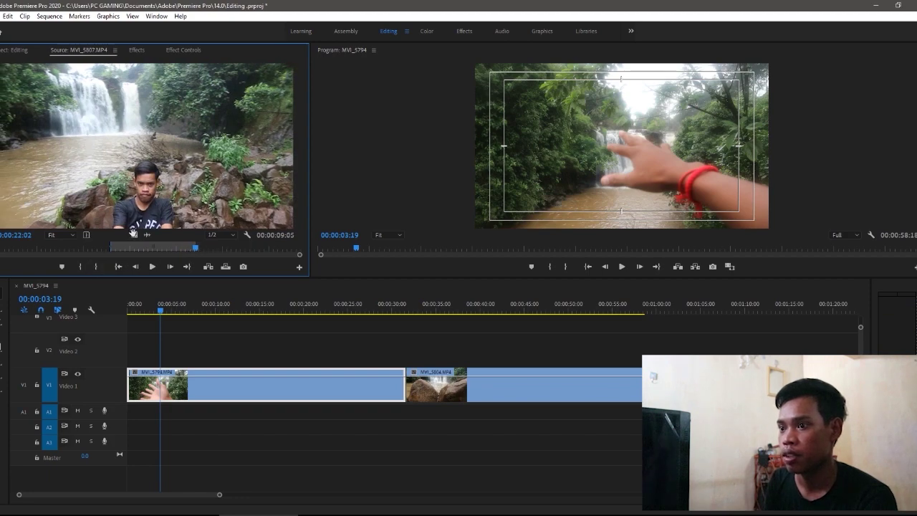
left_click_drag(133, 233, 622, 143)
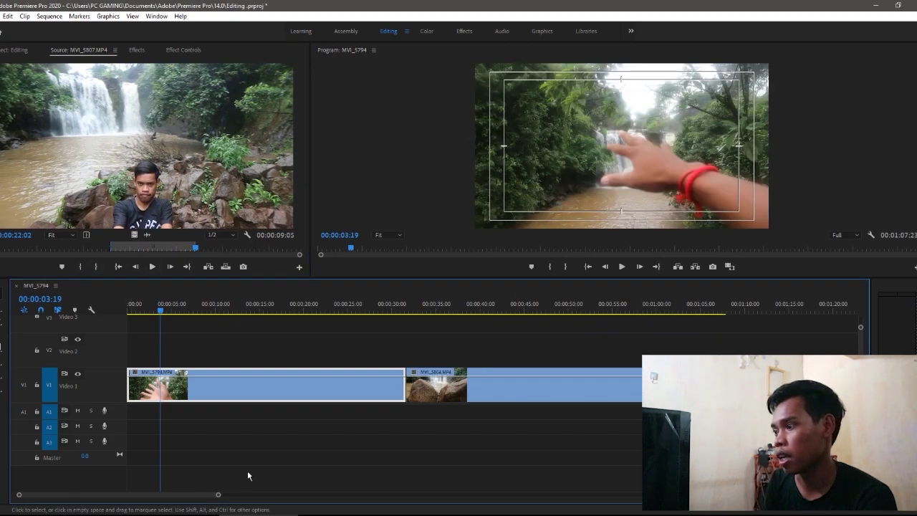
- Preview the assembled clips and apply the default transition at the cut between MVI_5794.MP4 and MVI_5804.MP4
left_click_drag(218, 496, 354, 496)
key("space")
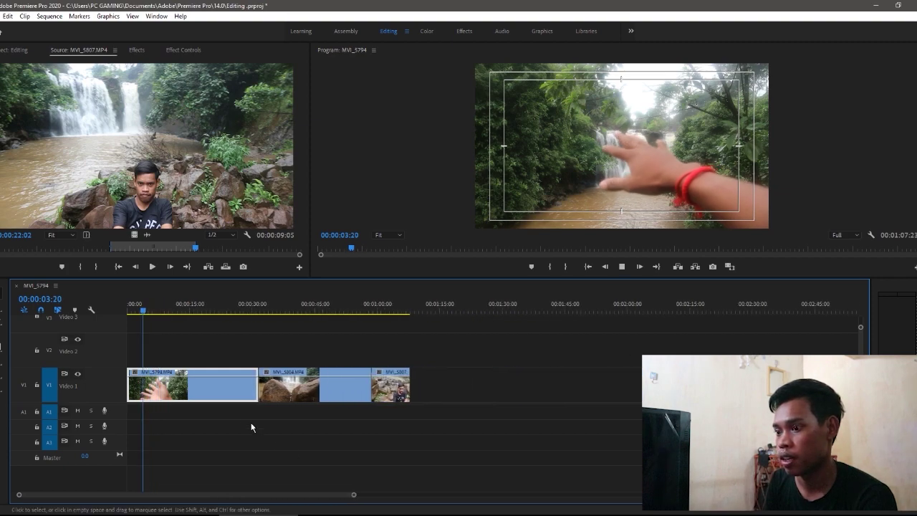
left_click(295, 395)
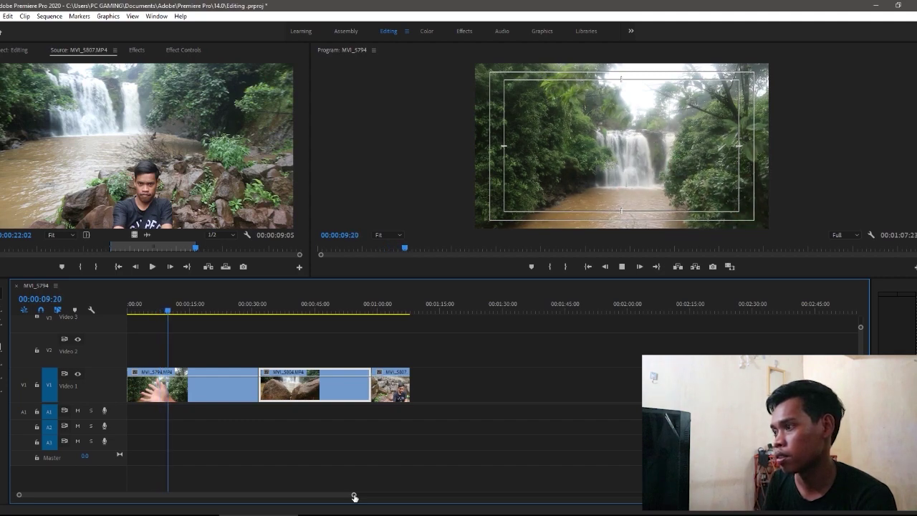
mouse_move(354, 495)
left_mouse_down()
mouse_move(286, 497)
mouse_move(337, 498)
left_mouse_up()
left_click(320, 405)
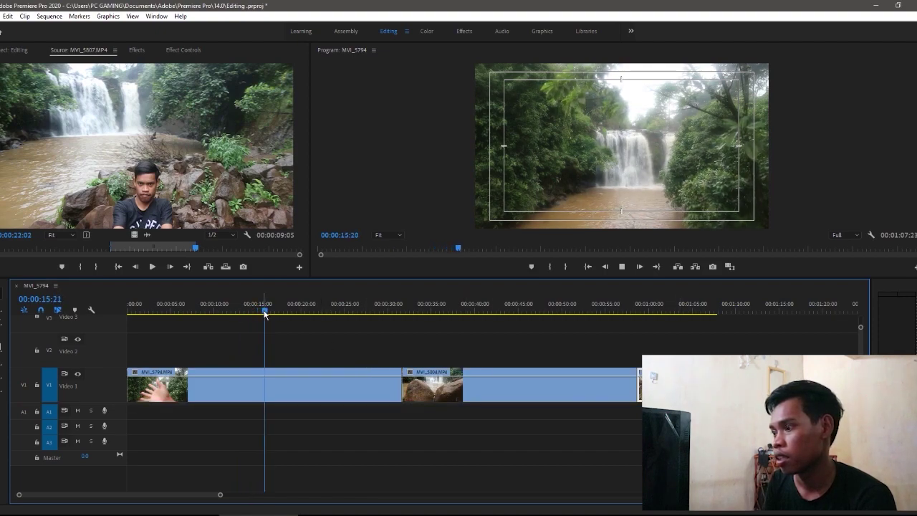
left_click_drag(264, 312, 355, 333)
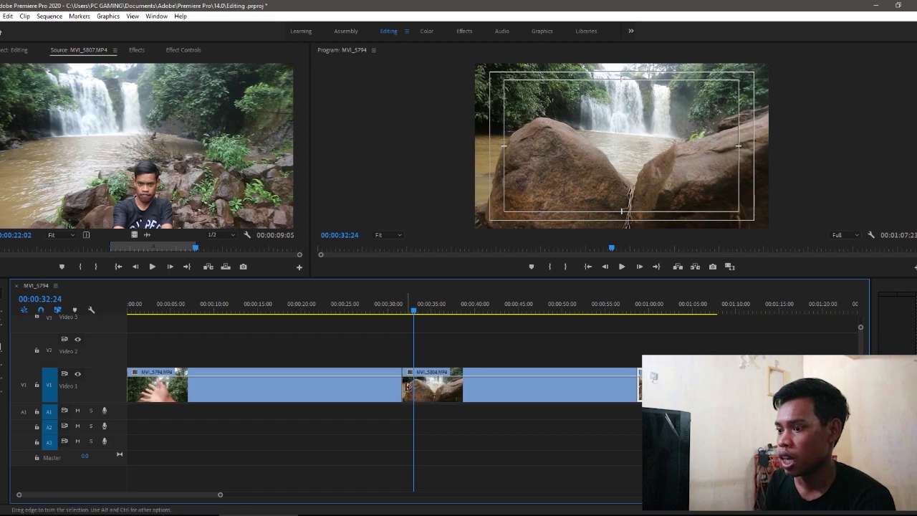
right_click(400, 381)
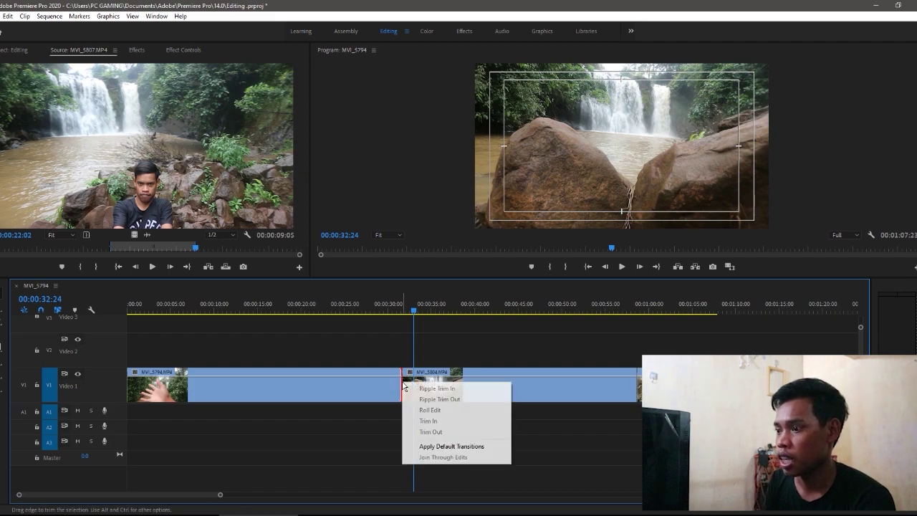
left_click(439, 444)
- Play back the transition between MVI_5794.MP4 and MVI_5804.MP4 from just before the cut, and replay it at a closer timeline zoom
left_click_drag(413, 310, 381, 313)
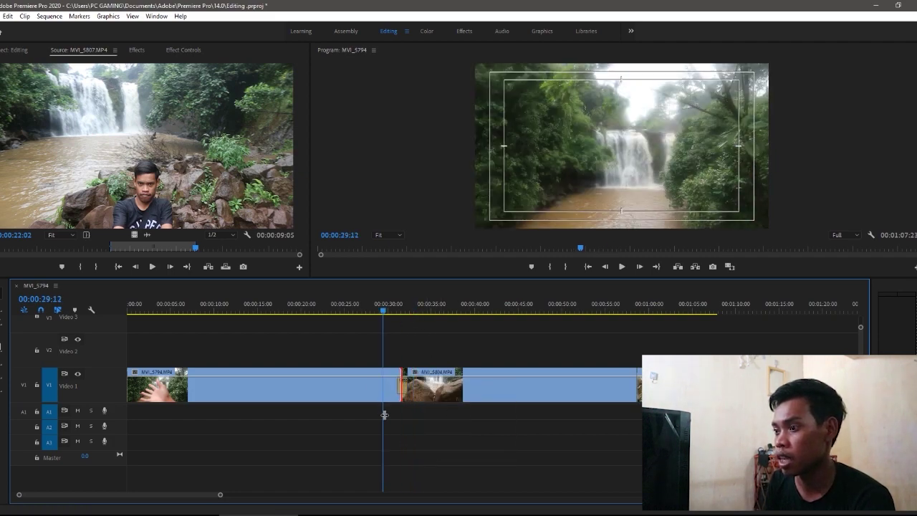
key("space")
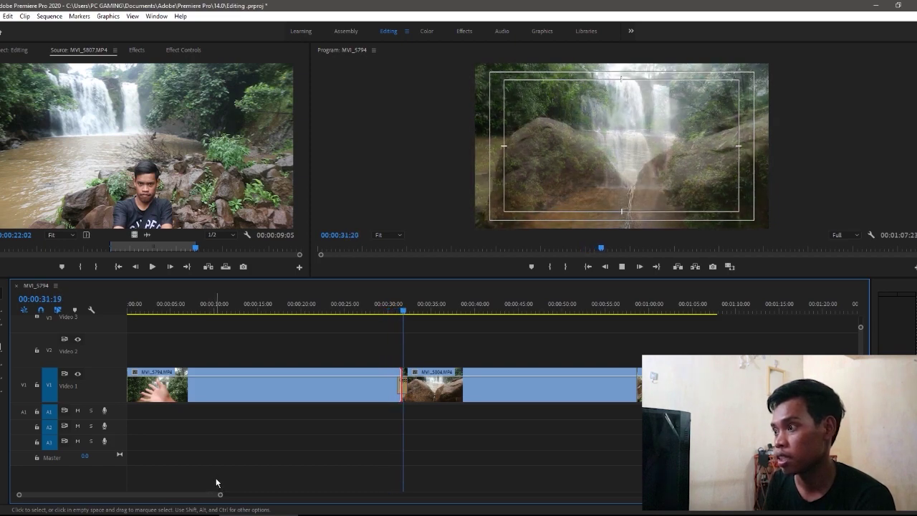
key("space")
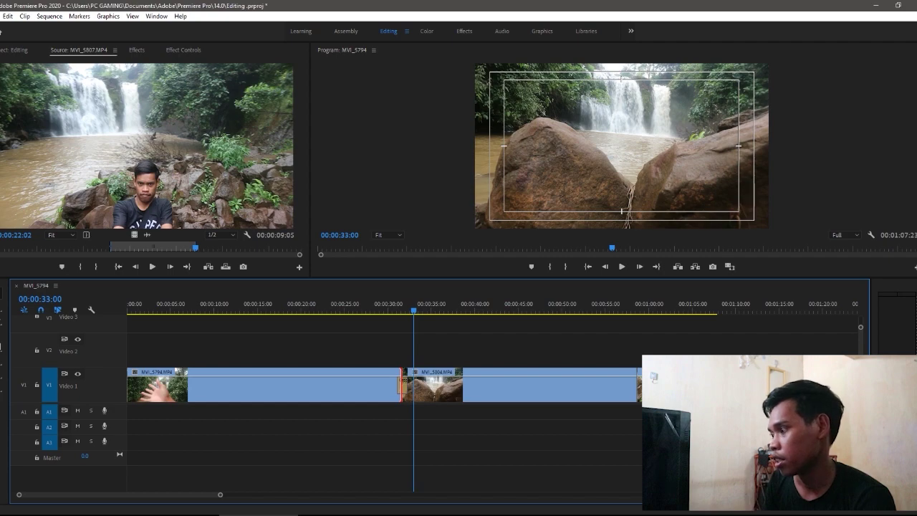
key("ctrl+equal")
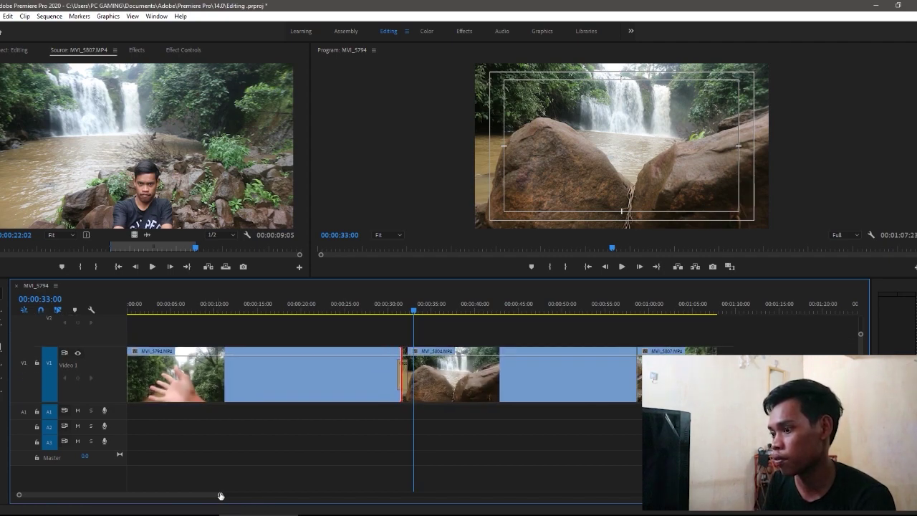
left_click_drag(220, 495, 185, 496)
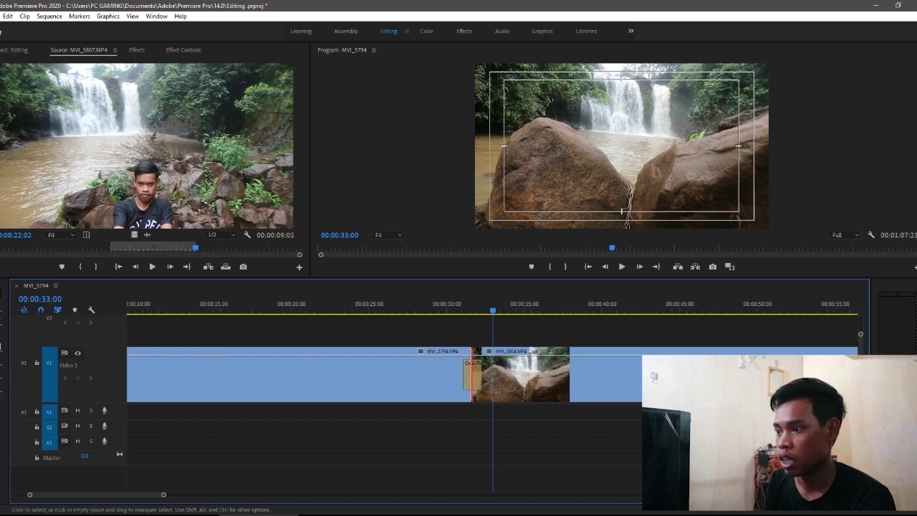
left_click(452, 308)
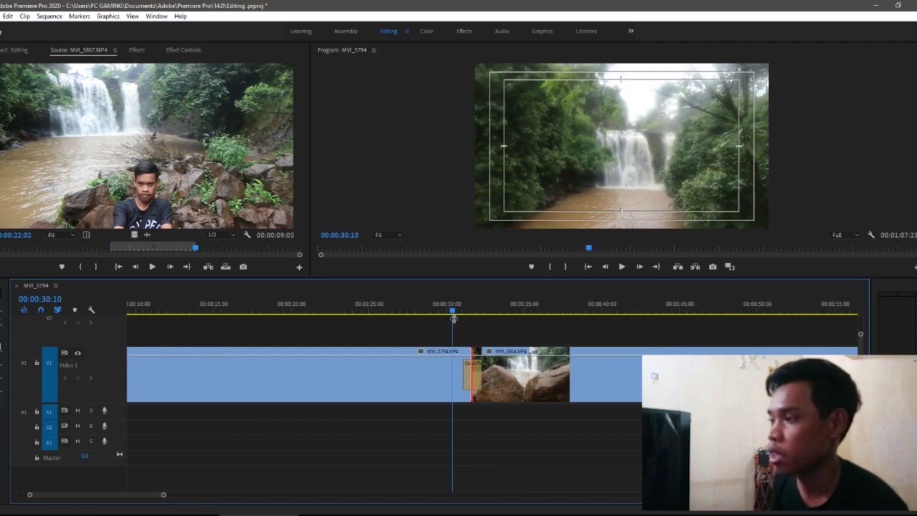
key("space")
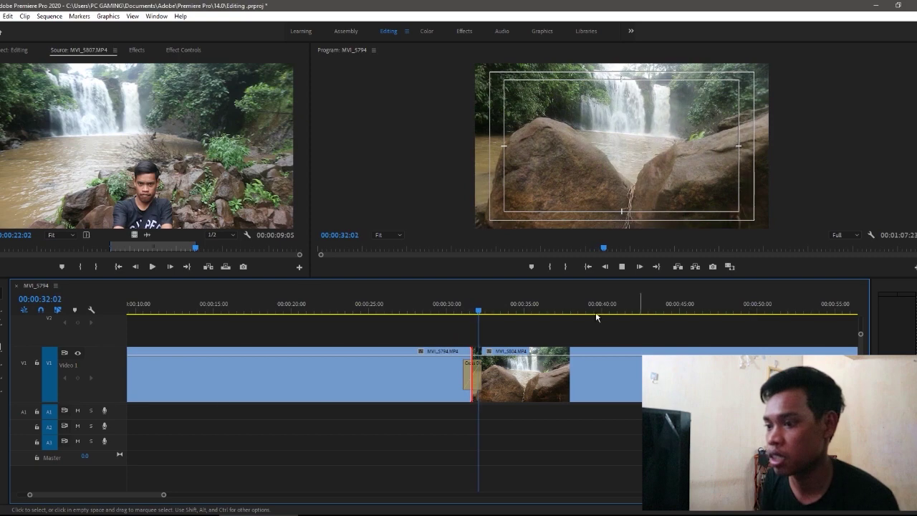
- Apply the default transition at the cut between MVI_5804.MP4 and MVI_5807.MP4
left_click_drag(164, 498, 287, 495)
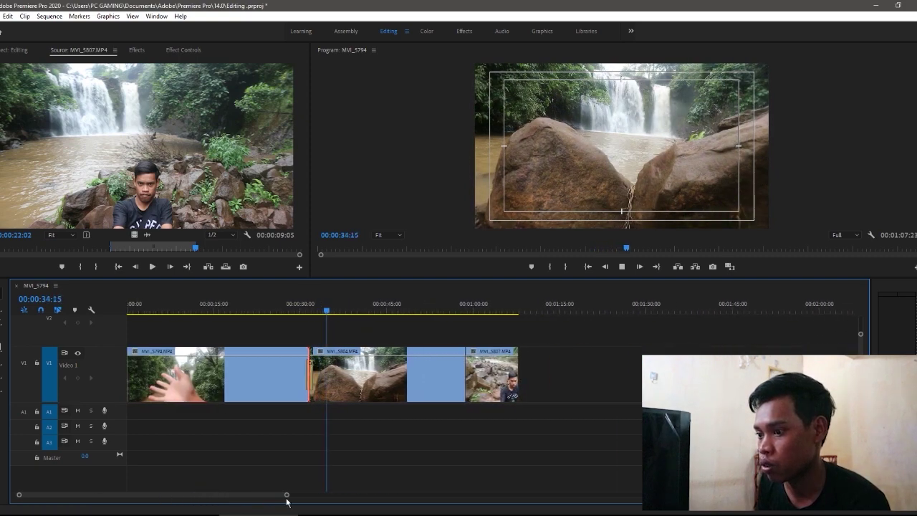
right_click(467, 363)
left_click(495, 432)
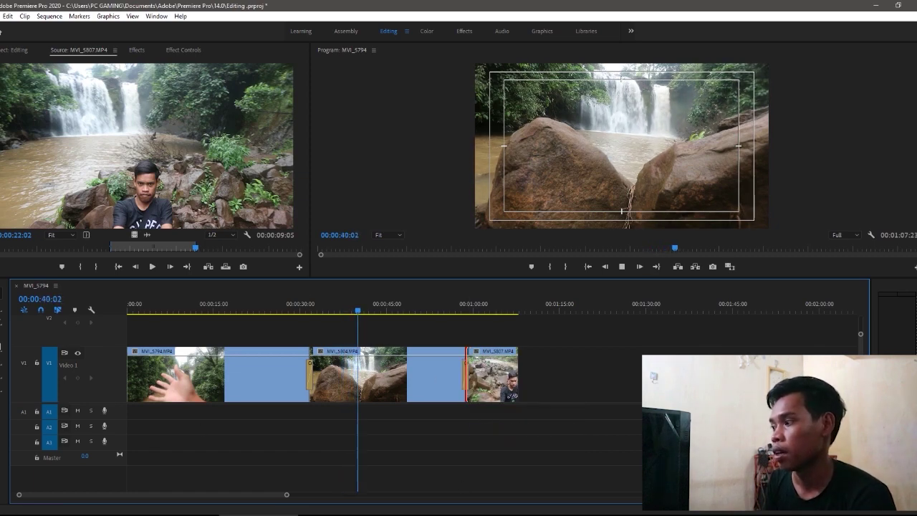
- Reduce the audio track heights, slightly lower the video track height and stop playback
key("ctrl+minus")
key("ctrl+minus")
key("ctrl+minus")
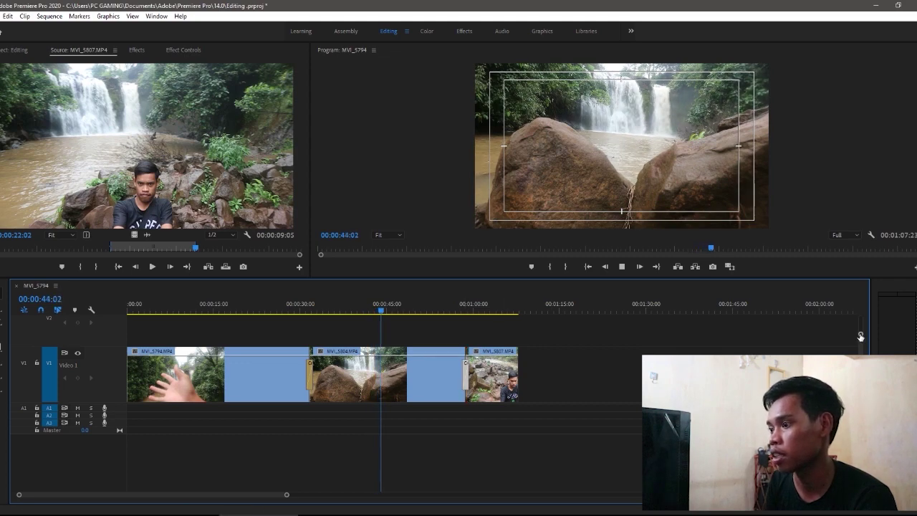
mouse_move(860, 337)
left_mouse_down()
mouse_move(861, 324)
mouse_move(860, 333)
left_mouse_up()
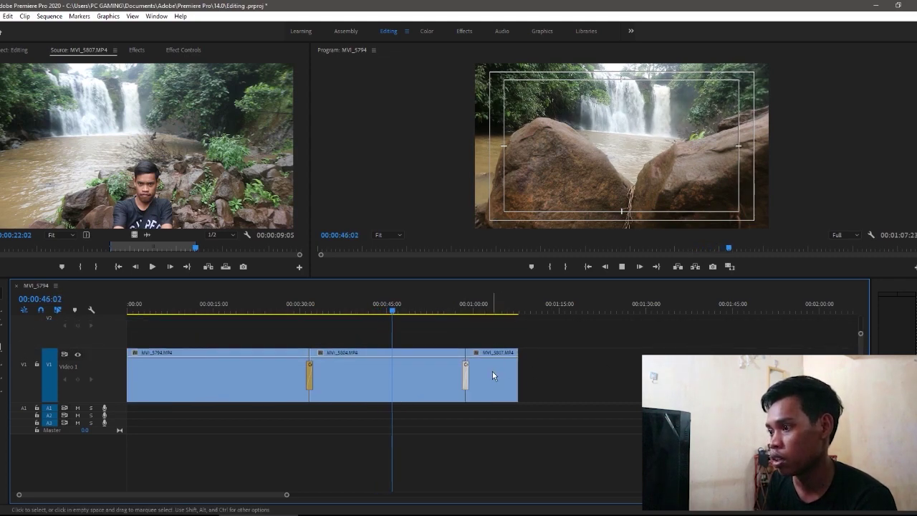
key("space")
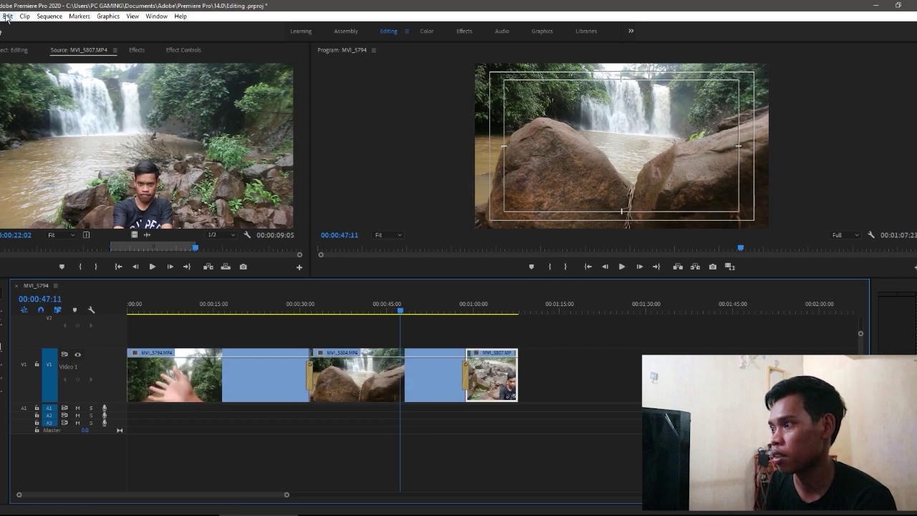
- Create an adjustment layer in the project at 1920 by 1080, 25.00 fps with square pixels
left_click(2, 52)
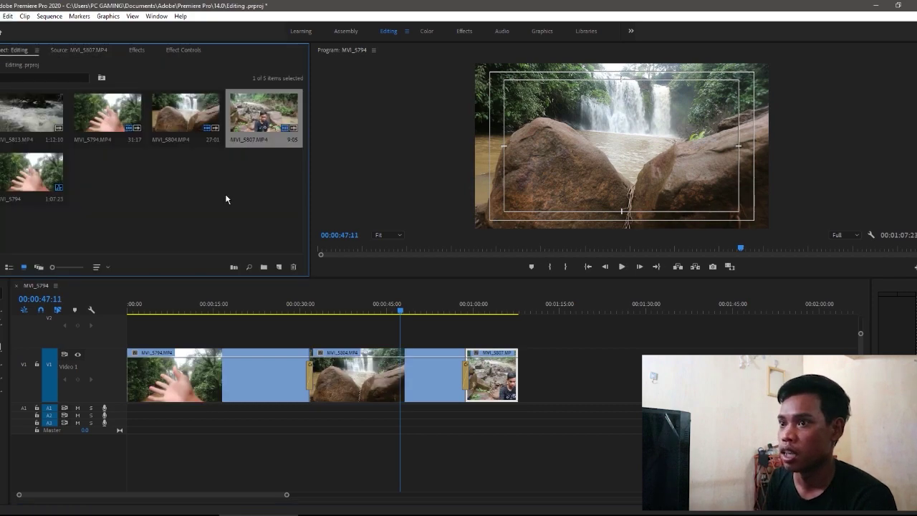
left_click(279, 268)
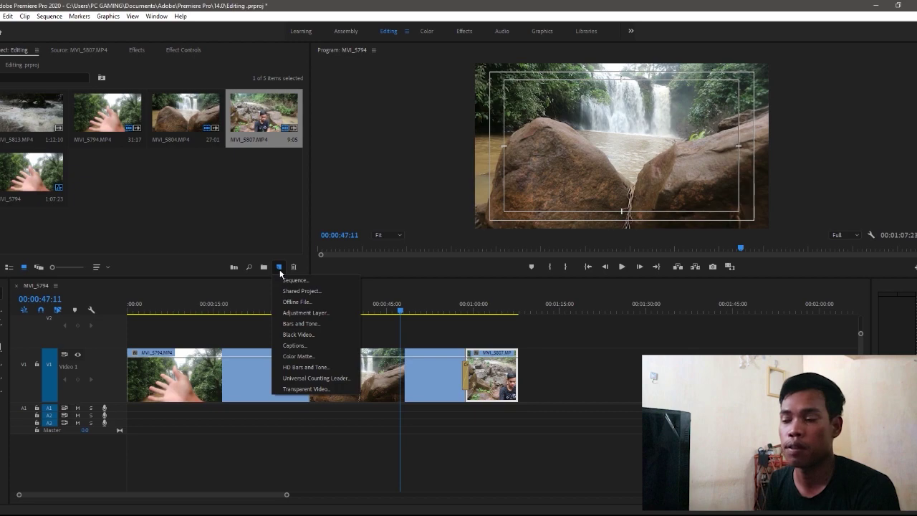
left_click(204, 175)
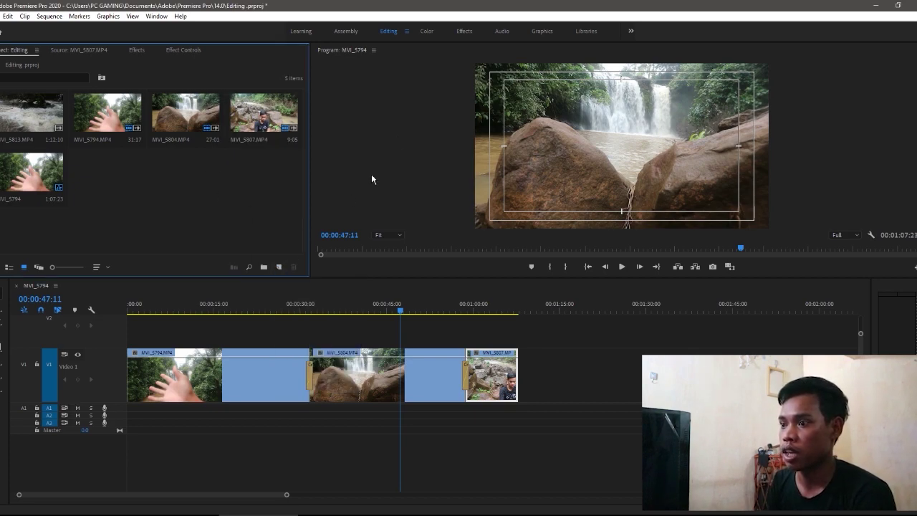
left_click(280, 267)
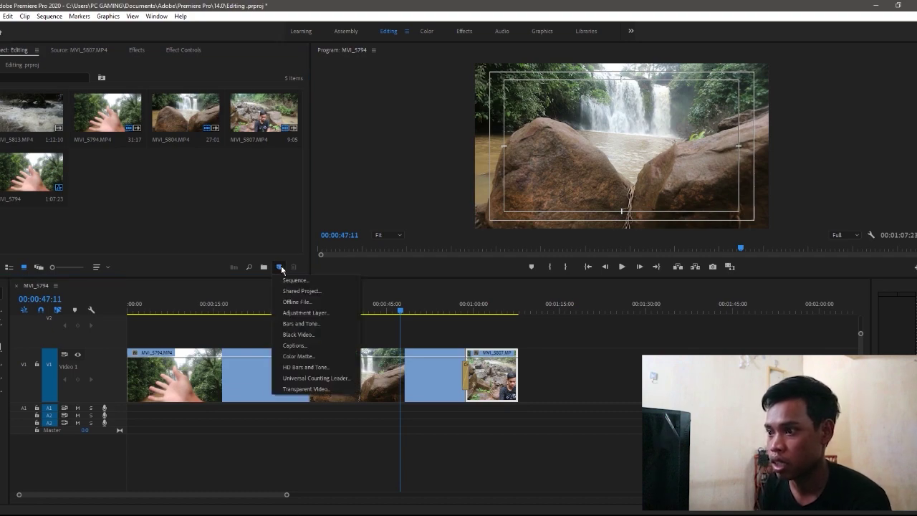
left_click(303, 314)
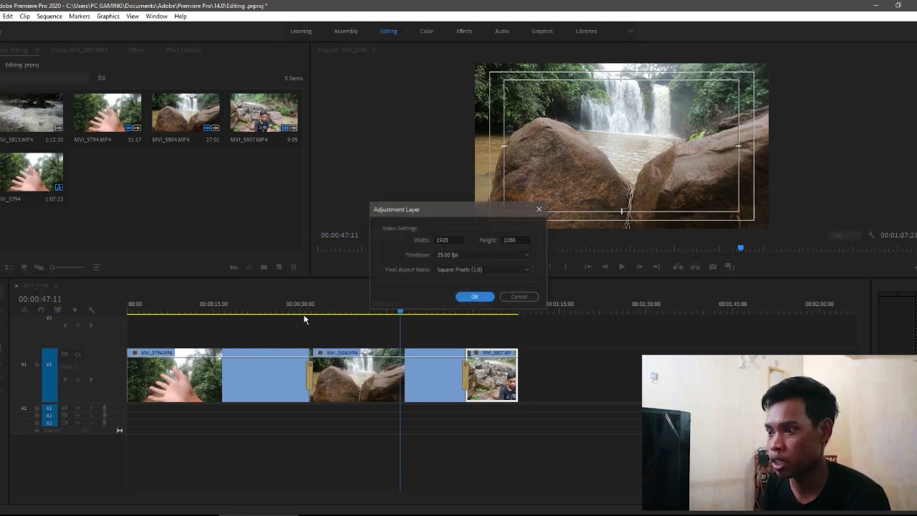
left_click(475, 297)
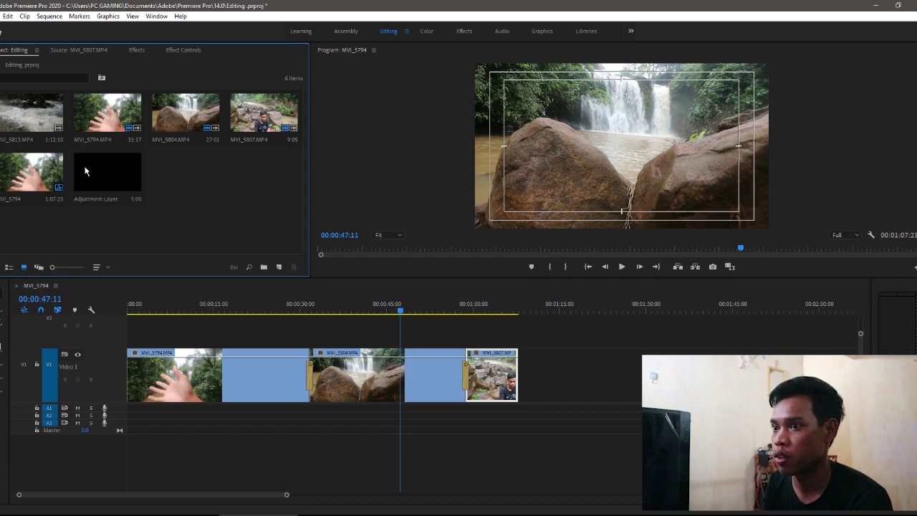
- Place the adjustment layer on Video 2 across the full length of the clips and lower the video track height
left_click_drag(84, 170, 518, 330)
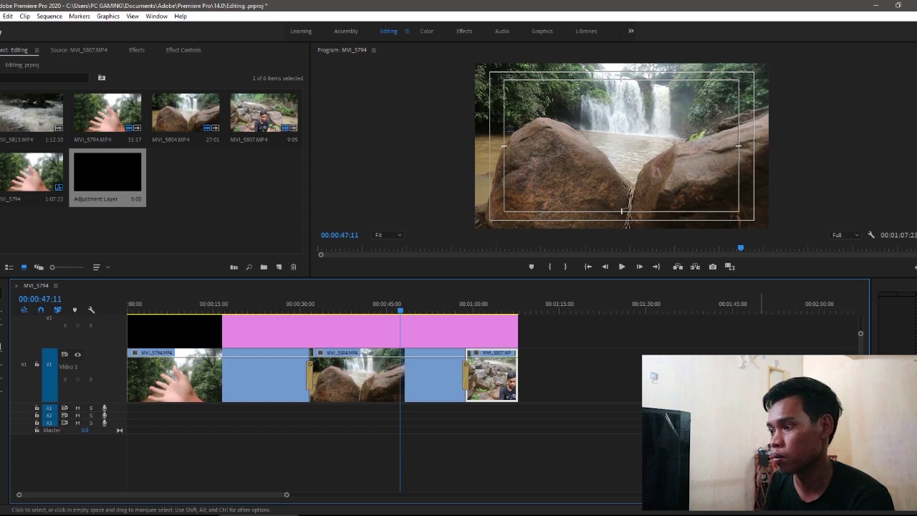
left_click_drag(862, 335, 861, 327)
- Find the Crop video effect and apply it to the adjustment layer on Video 2
left_click(139, 50)
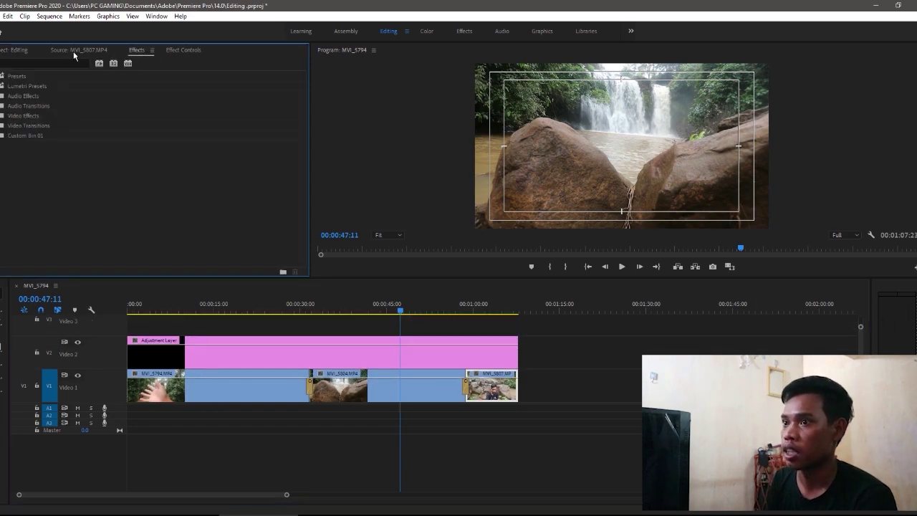
left_click(11, 62)
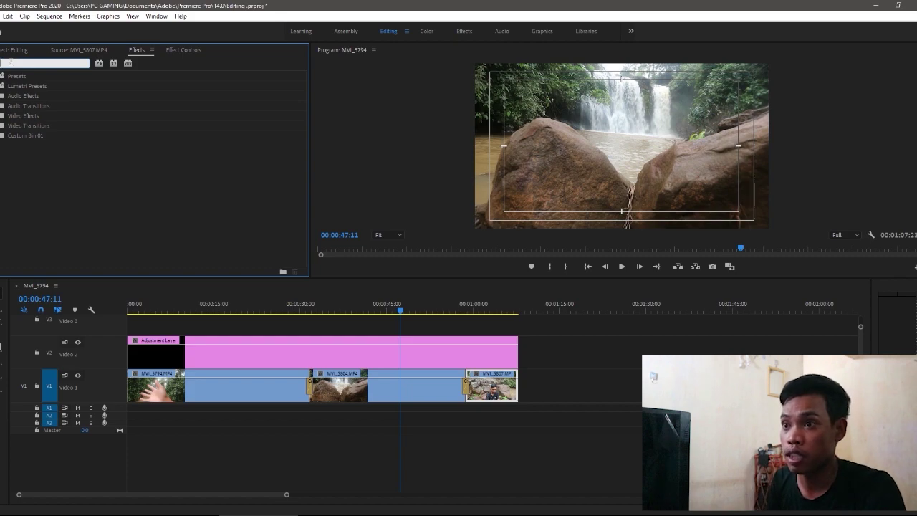
type("Crop")
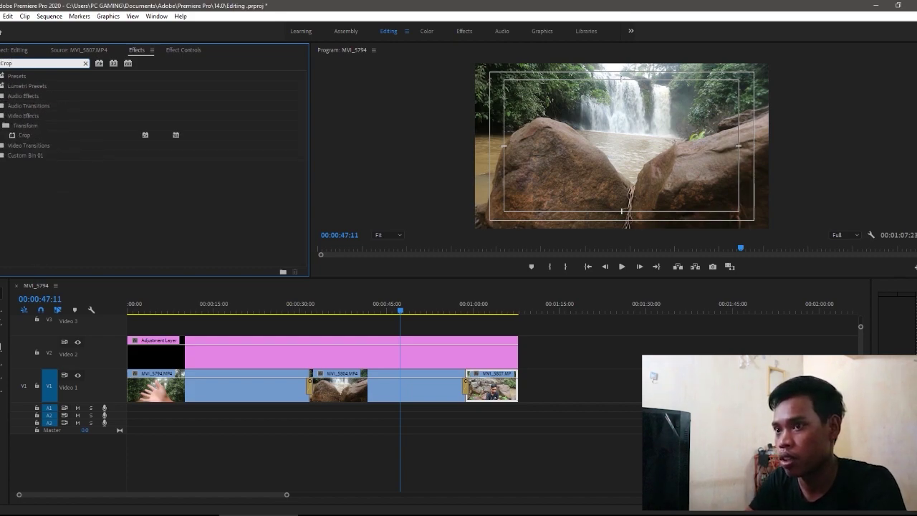
left_click(31, 136)
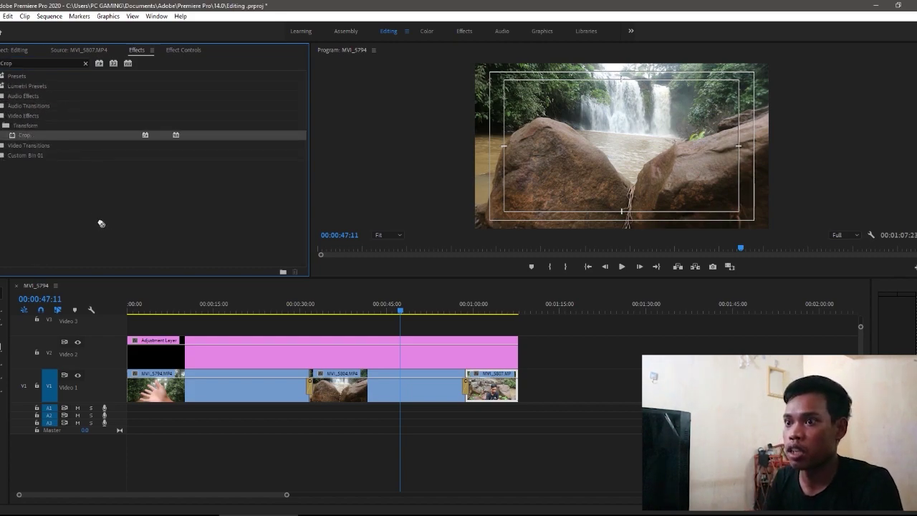
left_click_drag(101, 224, 509, 351)
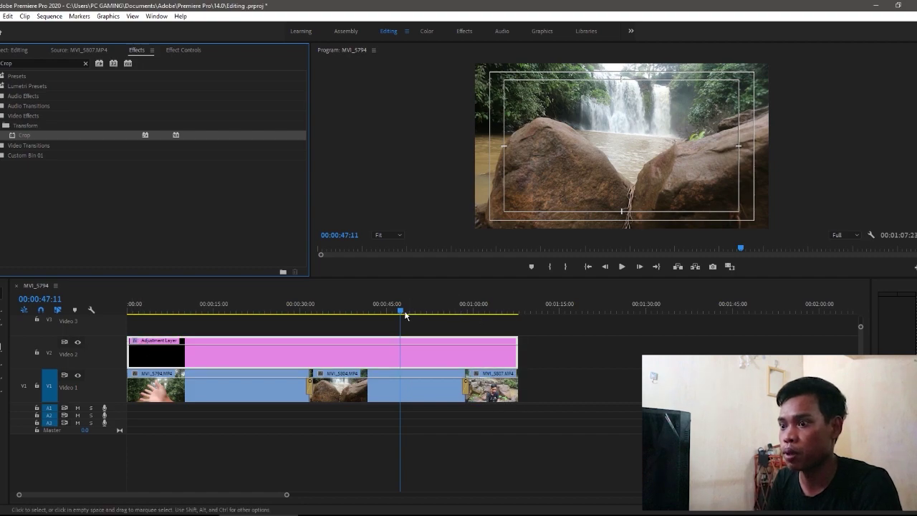
- Set the adjustment layer's Crop effect to 5 % at the Top and Bottom and nudge the crop frame slightly downward
left_click_drag(405, 315, 309, 315)
left_click(185, 49)
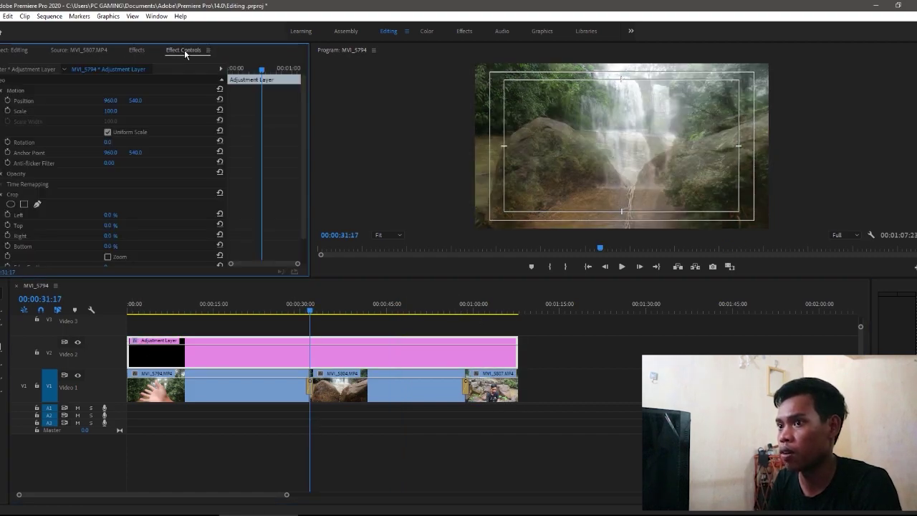
left_click_drag(269, 73, 198, 82)
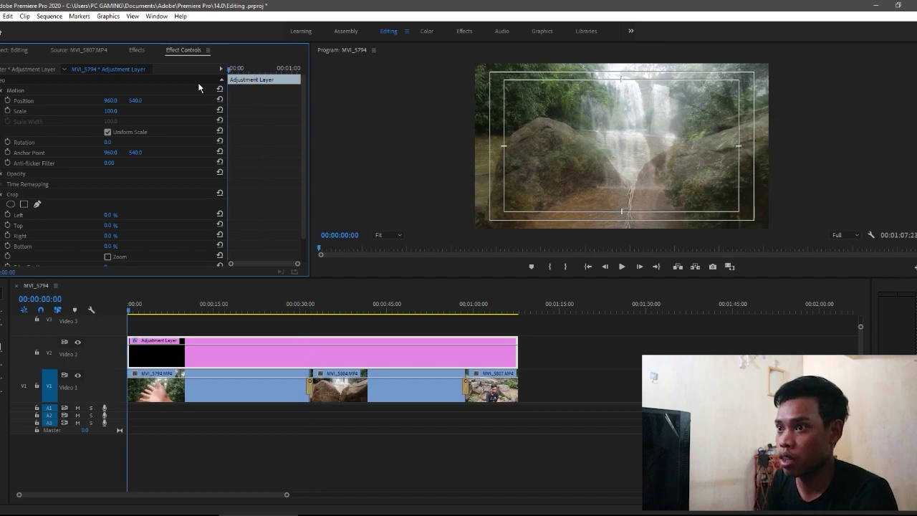
scroll(306, 165, "down", 2)
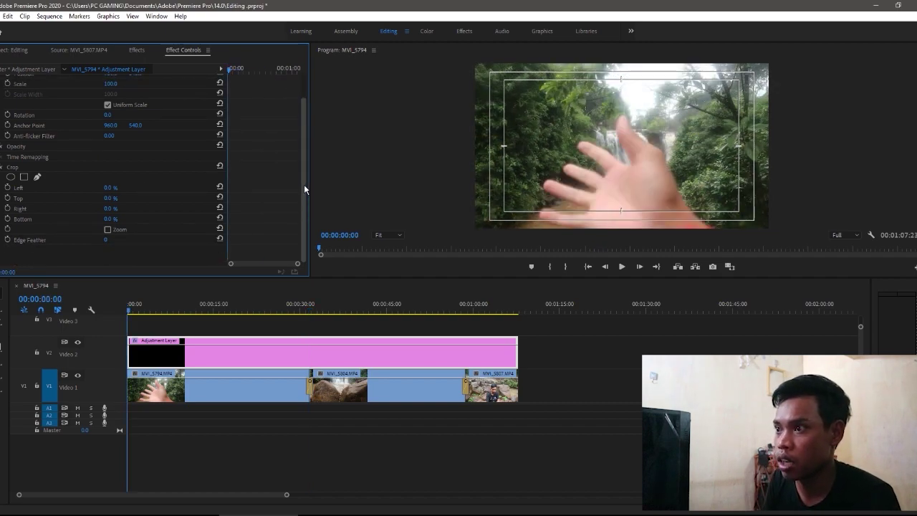
left_click(56, 199)
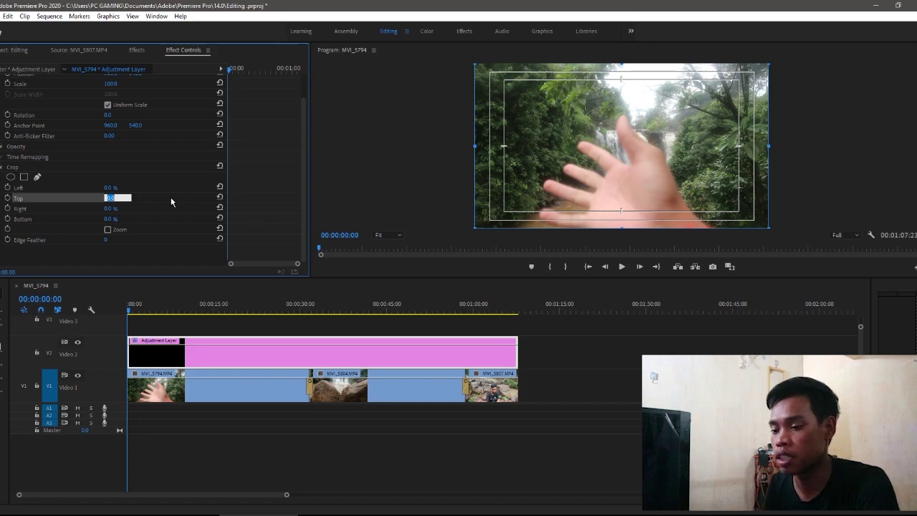
type("5")
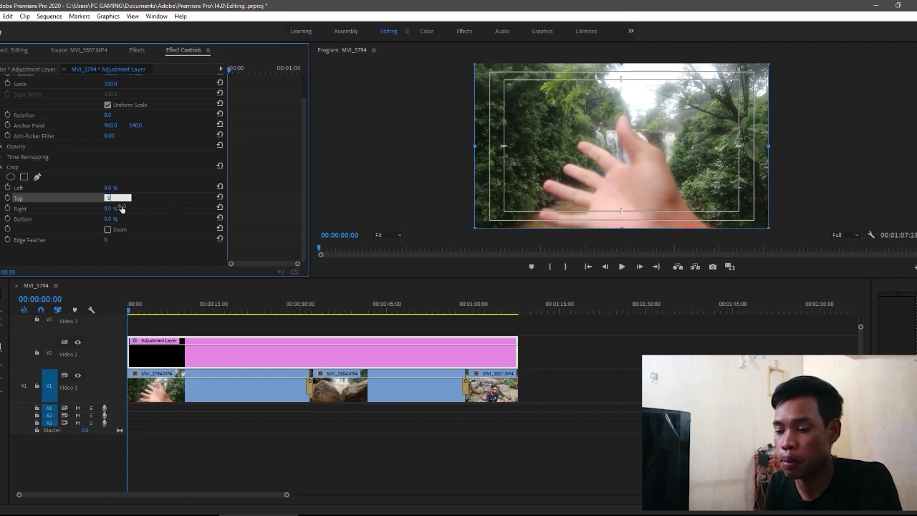
key("Return")
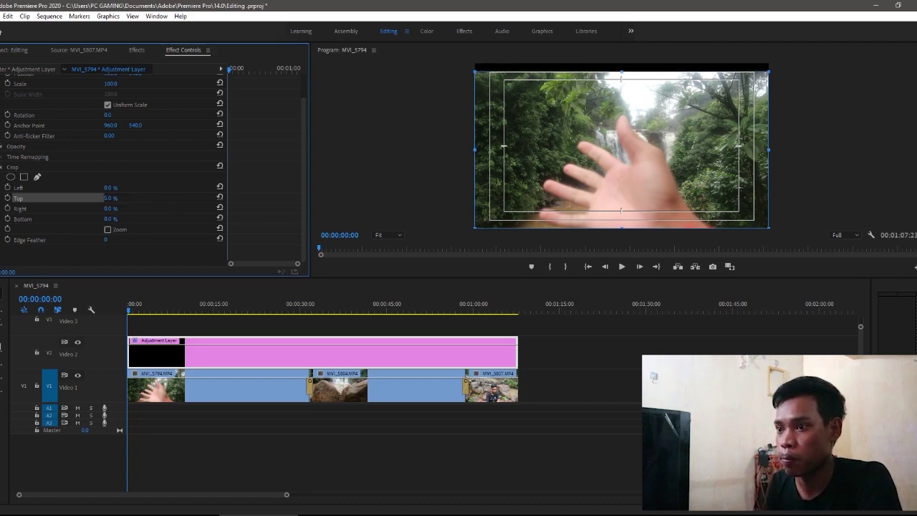
key("Return")
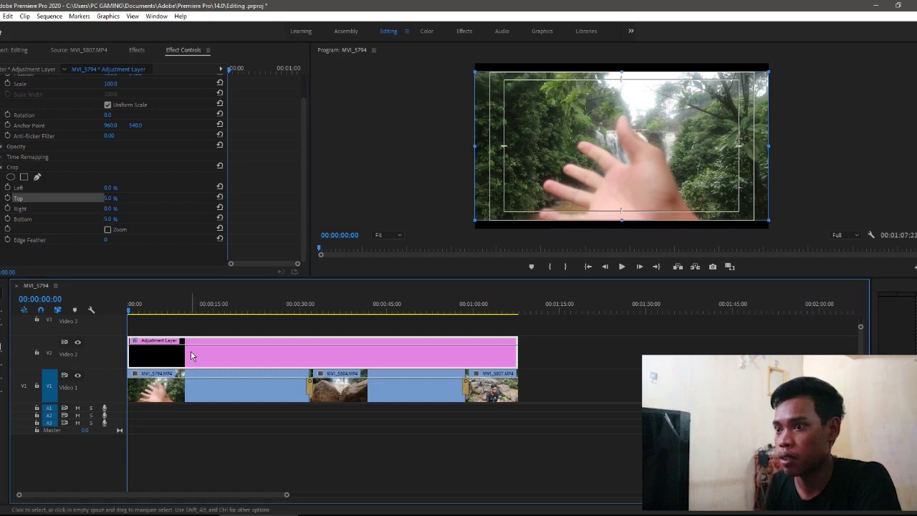
left_click_drag(630, 192, 582, 188)
left_click(115, 313)
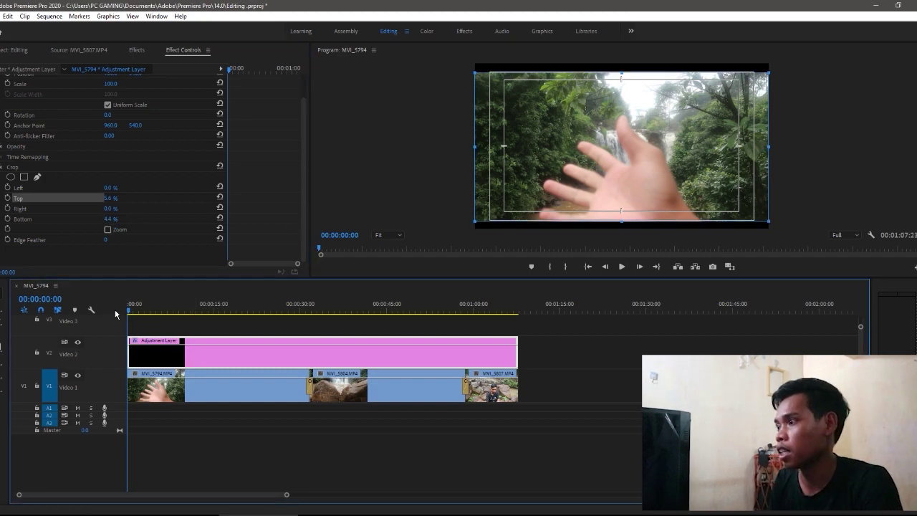
- Play the opening seconds of the sequence to check the cropped picture and return the playhead to the start
left_click(10, 52)
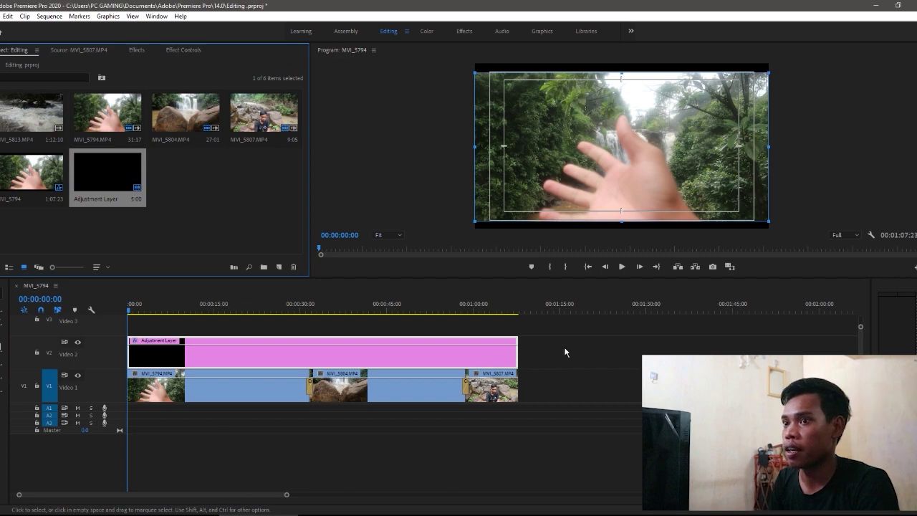
key("space")
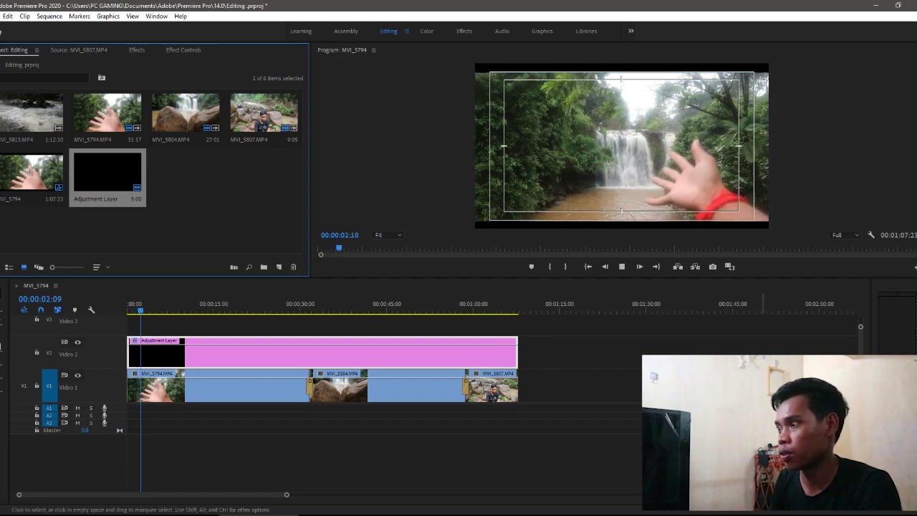
left_click_drag(143, 310, 64, 321)
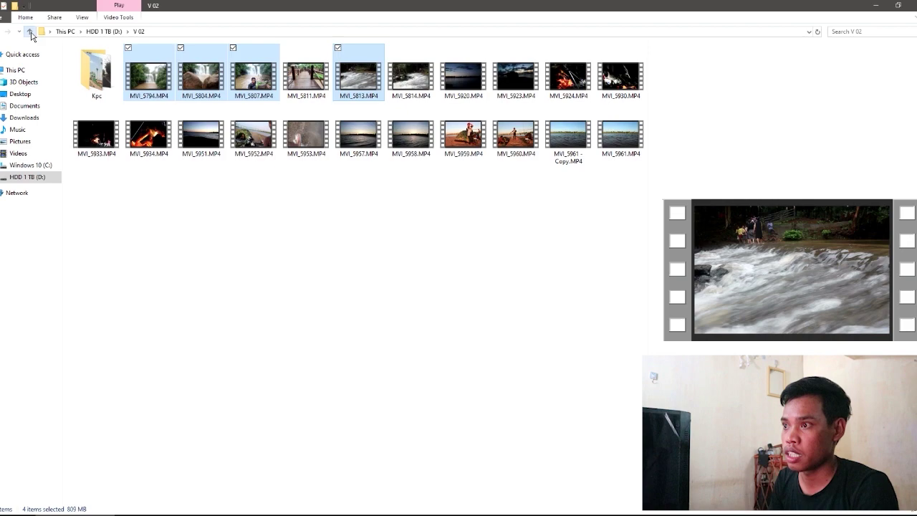
- From File Explorer, import Jebase - Turtle Beach (Vlog No Copyright Music).mp4 from the Soun Vlog folder on drive D: into the Premiere Pro project
left_click(30, 32)
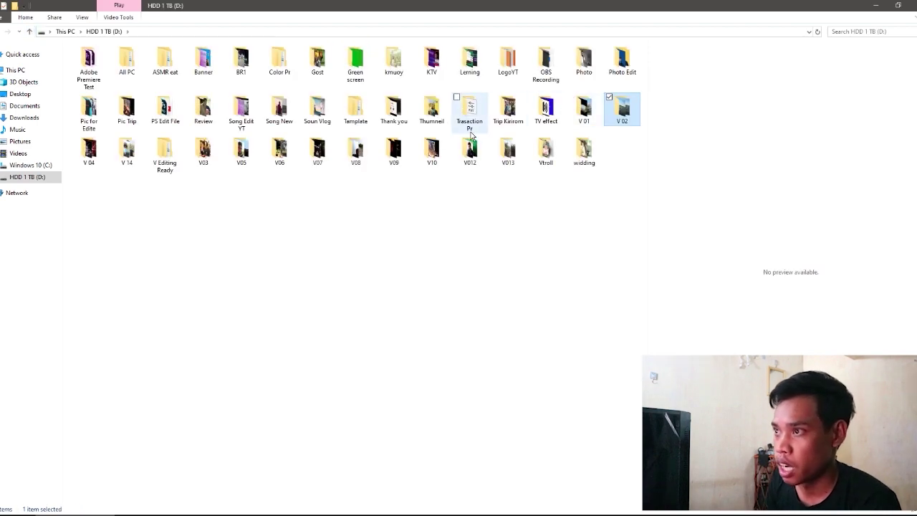
double_click(319, 113)
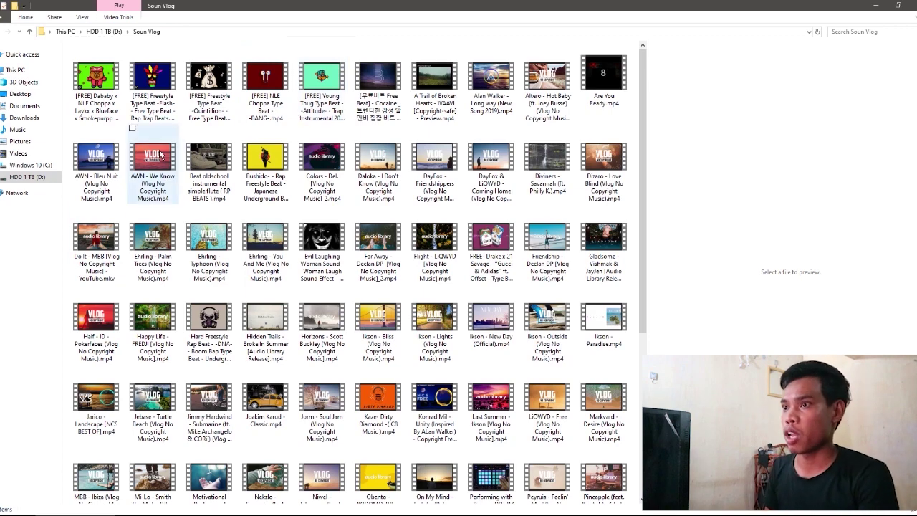
scroll(154, 152, "down", 3)
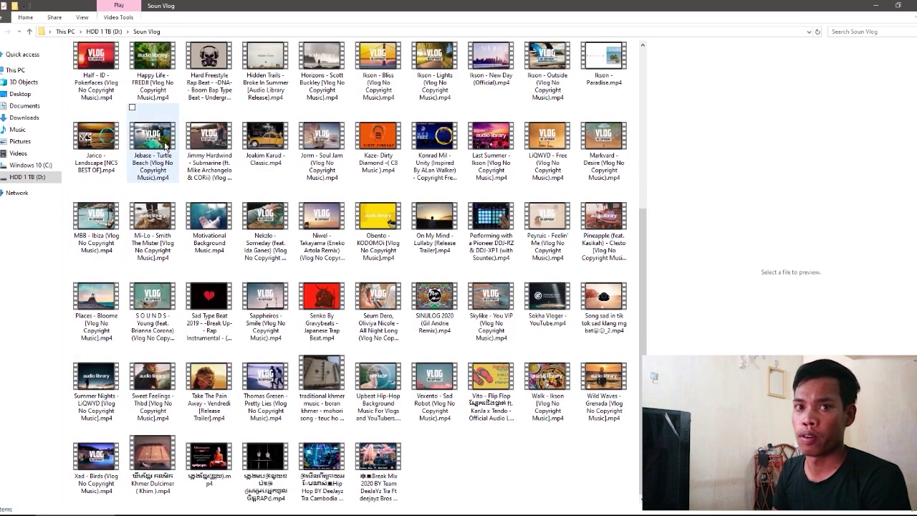
left_click(164, 137)
key("Left")
key("Right")
key("Right")
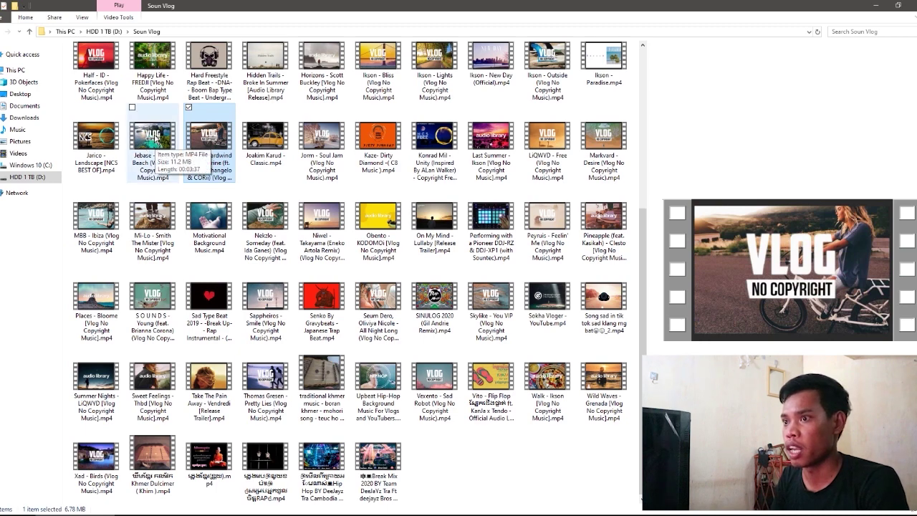
left_click_drag(153, 140, 192, 215)
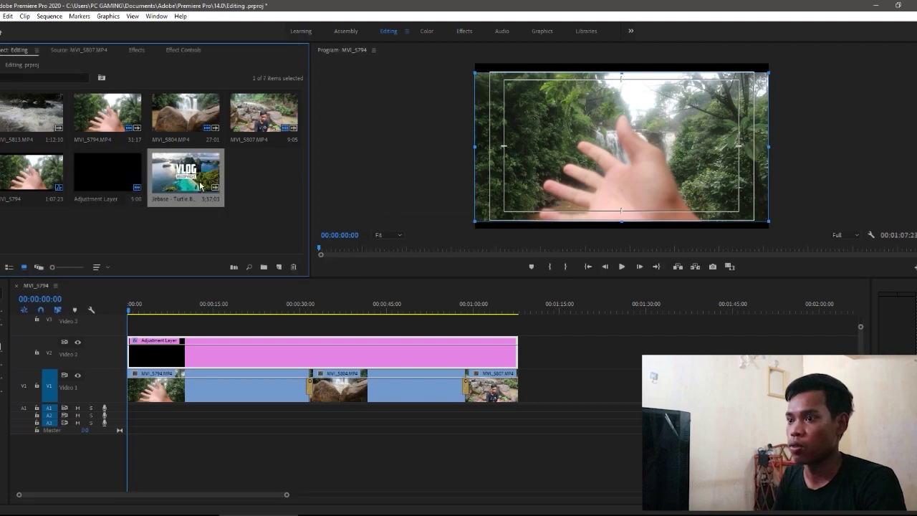
- Place only the audio of the Jebase - Turtle Beach clip on Audio 1 from the sequence start and enlarge the audio tracks
double_click(201, 186)
left_click_drag(207, 248, 56, 248)
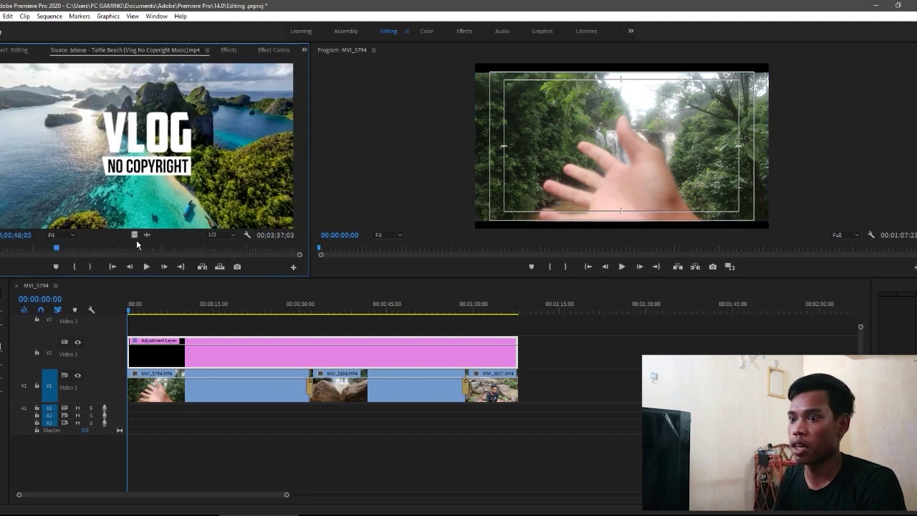
left_click_drag(147, 237, 126, 420)
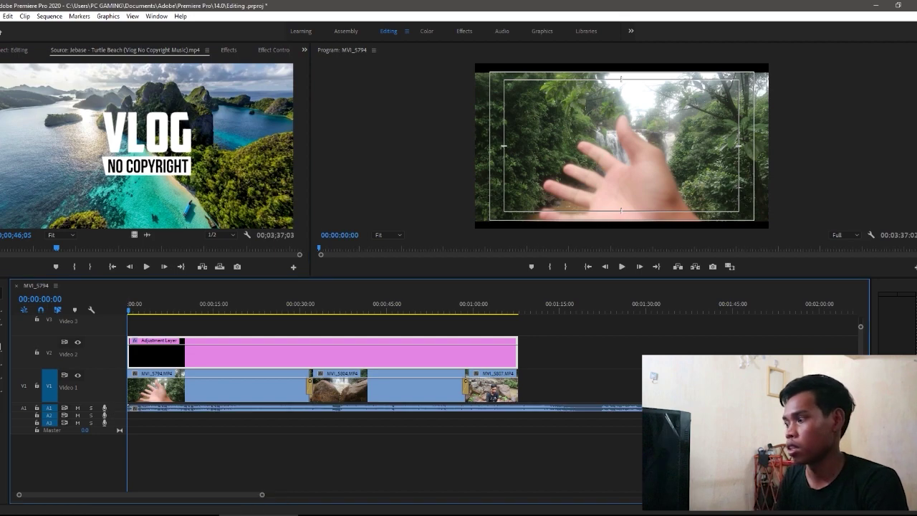
scroll(64, 430, "up", 5)
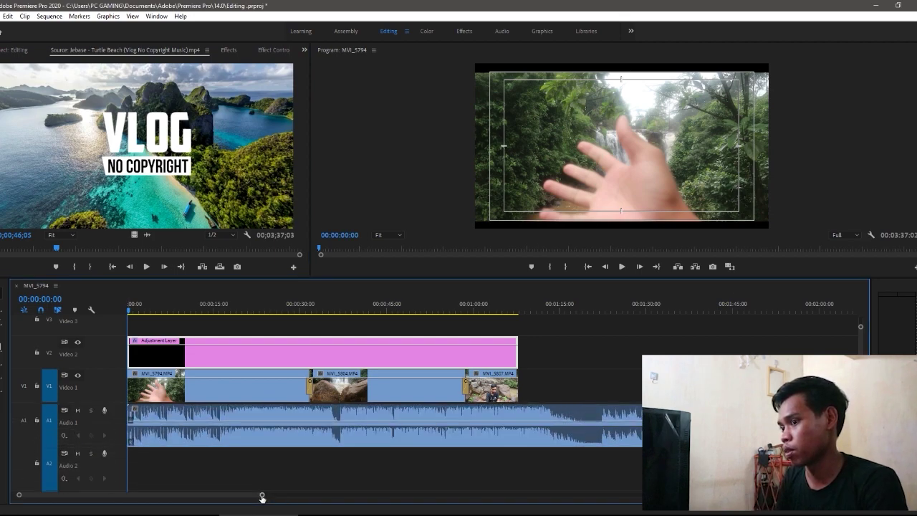
left_click_drag(262, 497, 234, 494)
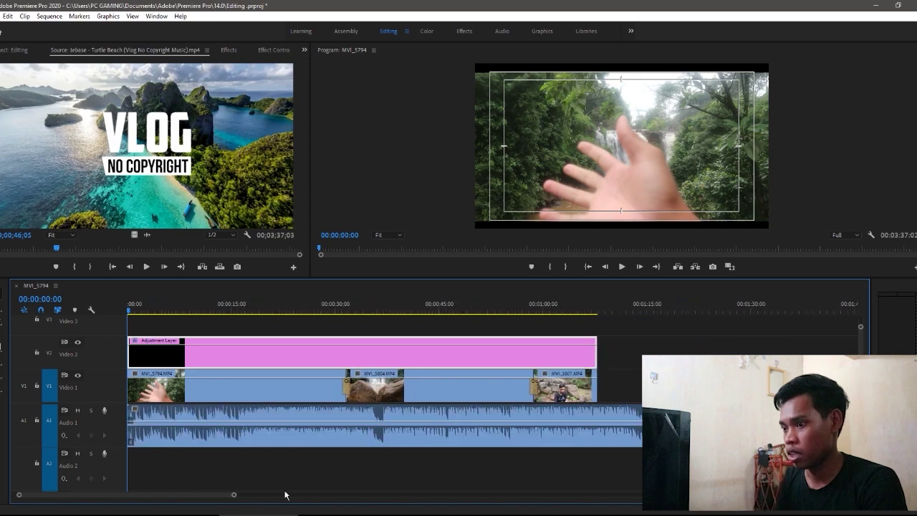
- Listen to the opening of the music, split the Audio 1 clip at about 16 seconds and delete the part before the cut
key("space")
key("space")
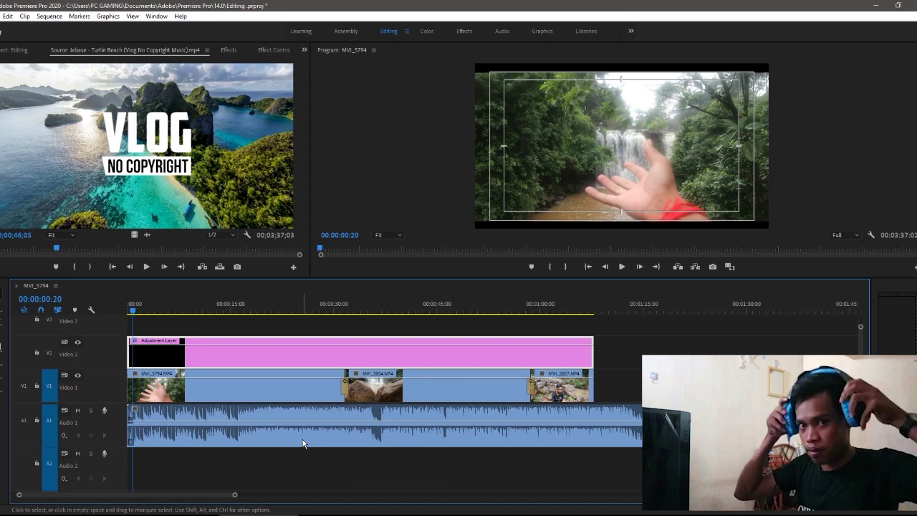
key("space")
left_click(310, 440)
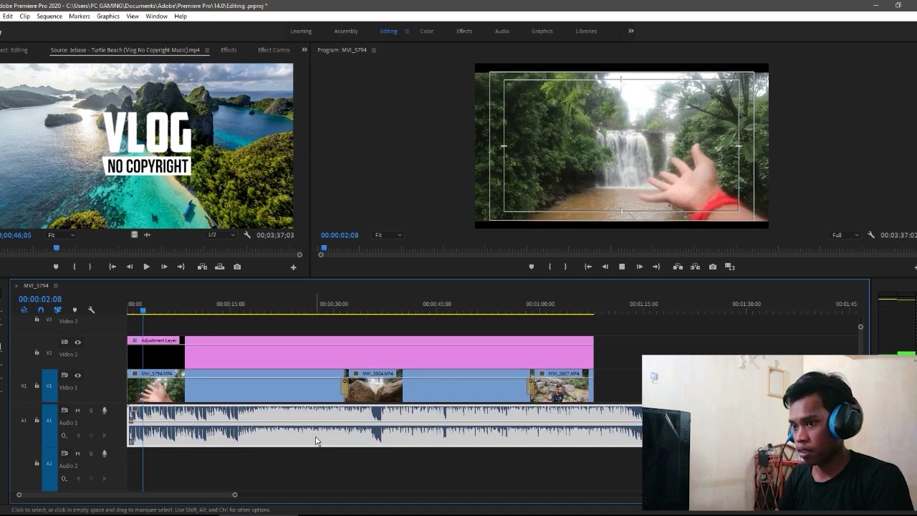
key("c")
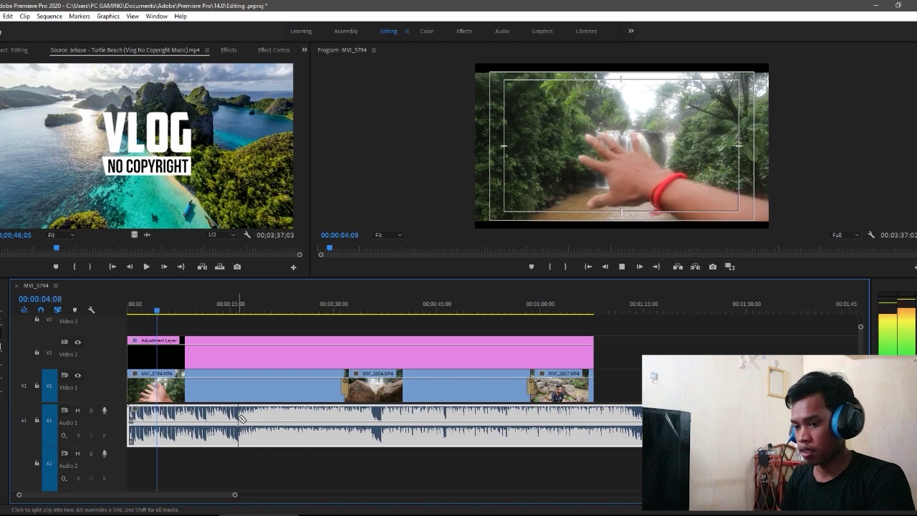
left_click(239, 419)
key("Delete")
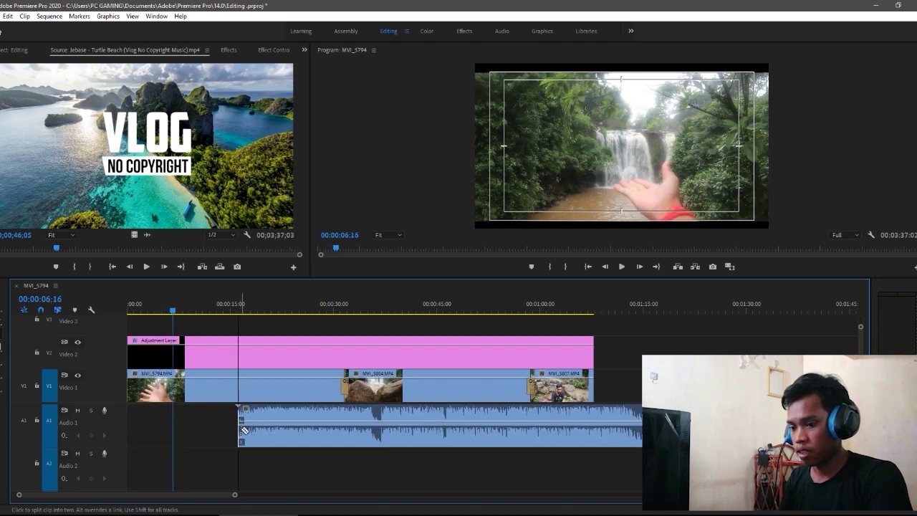
- Switch to File Explorer and preview the Niwel - Takayama (Eneko Artola Remix) track from about 0:43
left_click(2, 50)
key("alt+Tab")
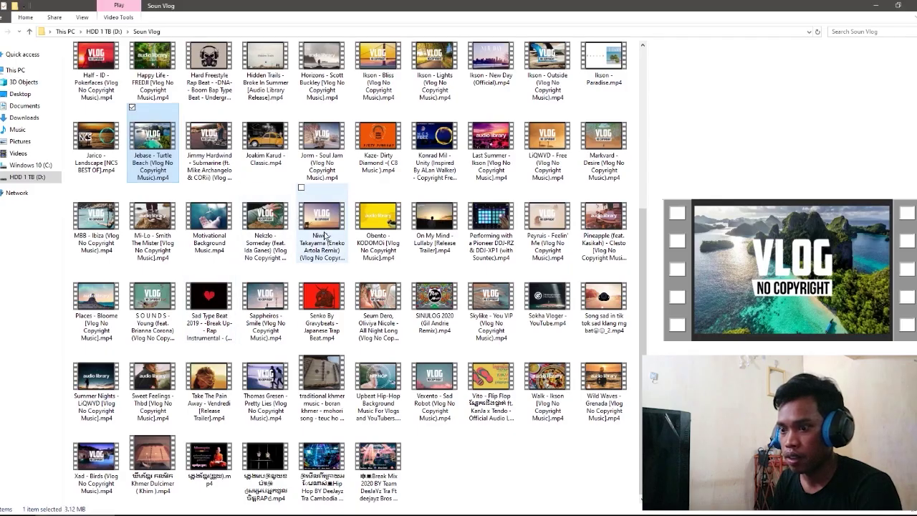
double_click(324, 235)
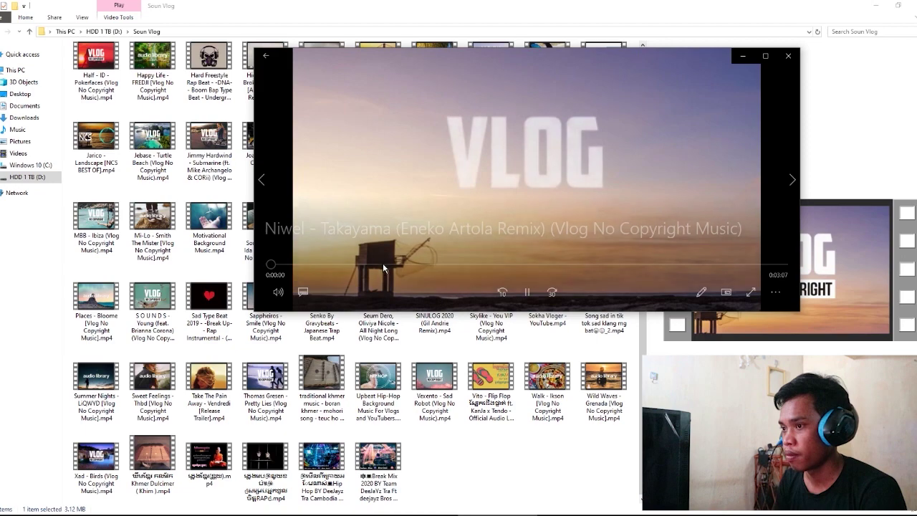
left_click(391, 264)
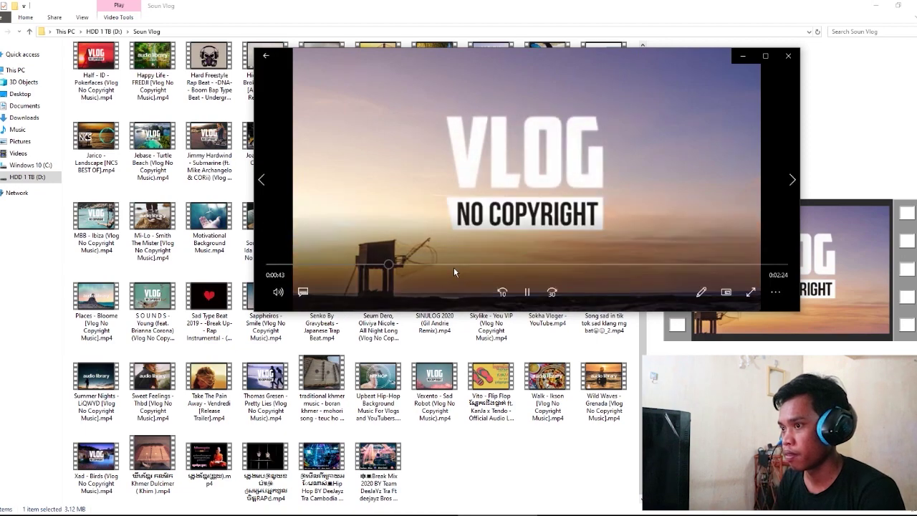
left_click(788, 55)
- Preview the LiQWYD - Free (Vlog No Copyright Music) track and import it into the Premiere Pro project
double_click(557, 136)
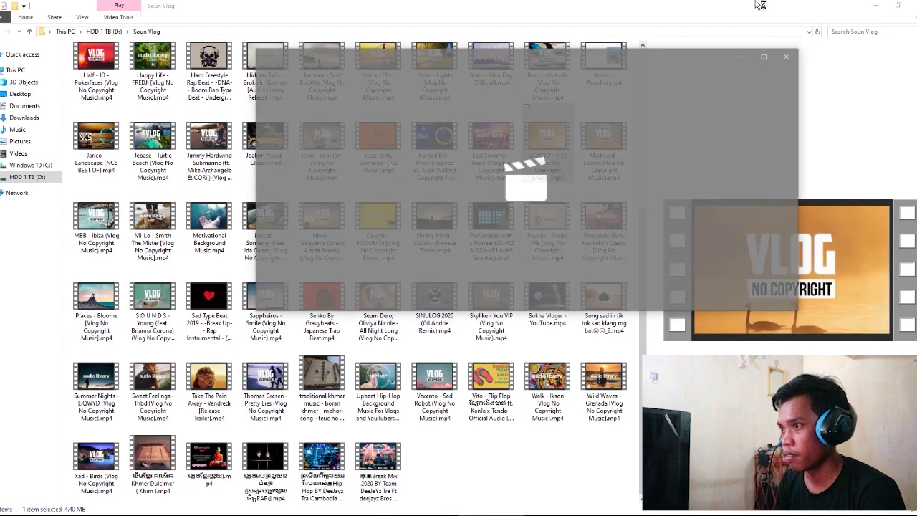
left_click(375, 265)
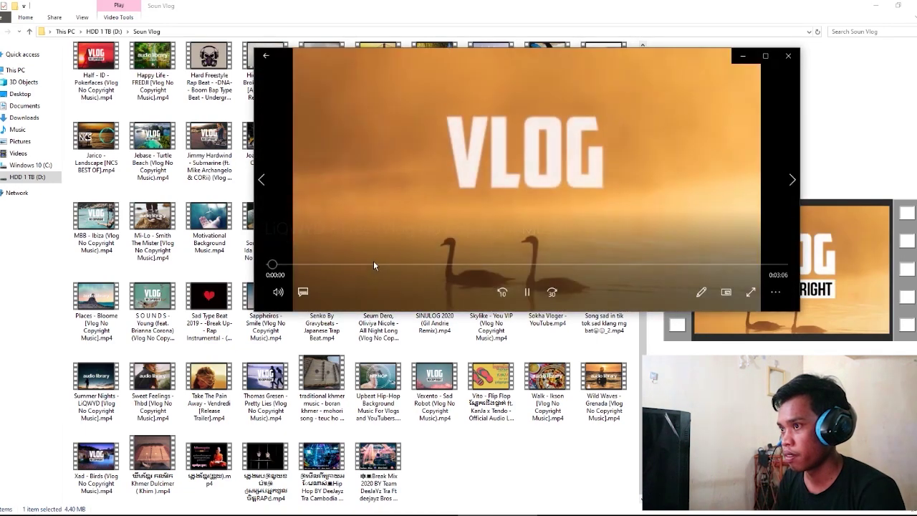
left_click(789, 56)
left_click_drag(546, 134, 258, 194)
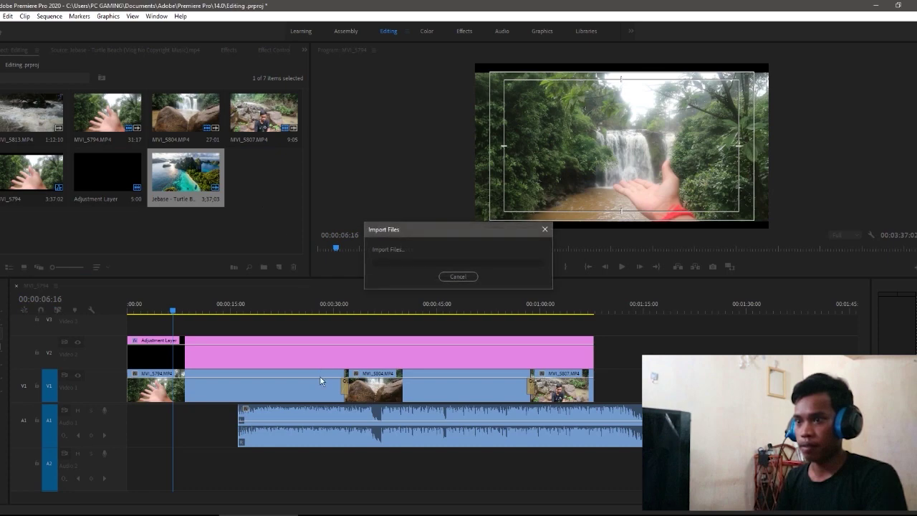
- Delete the Jebase - Turtle Beach music from Audio 1 and return the playhead to the sequence start
left_click(340, 428)
key("Delete")
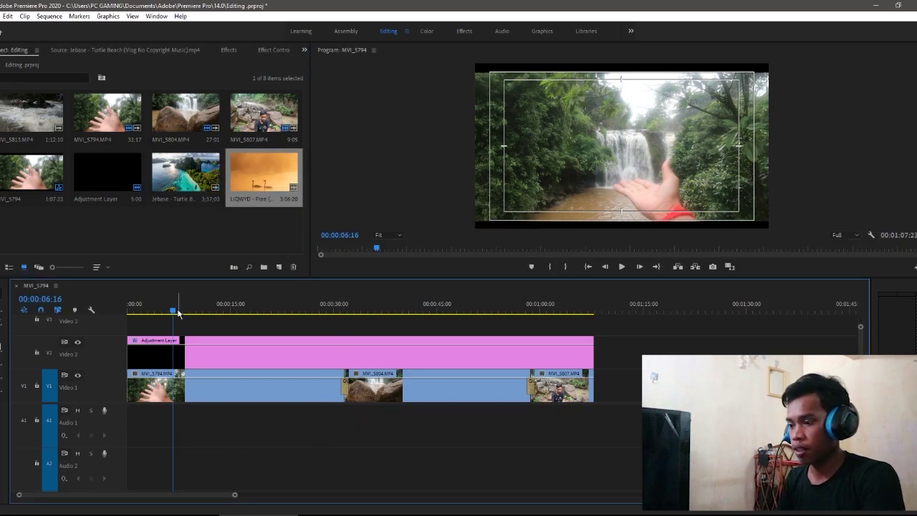
left_click_drag(179, 313, 109, 329)
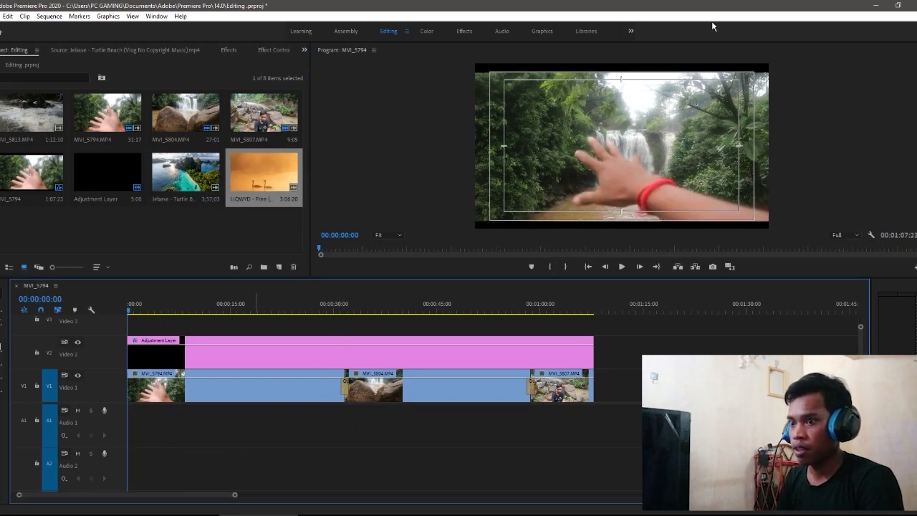
- Open the LIQWYD - Free music in the Source Monitor and mark In at about 0:20 and Out at about 2:15
left_click(253, 178)
double_click(260, 184)
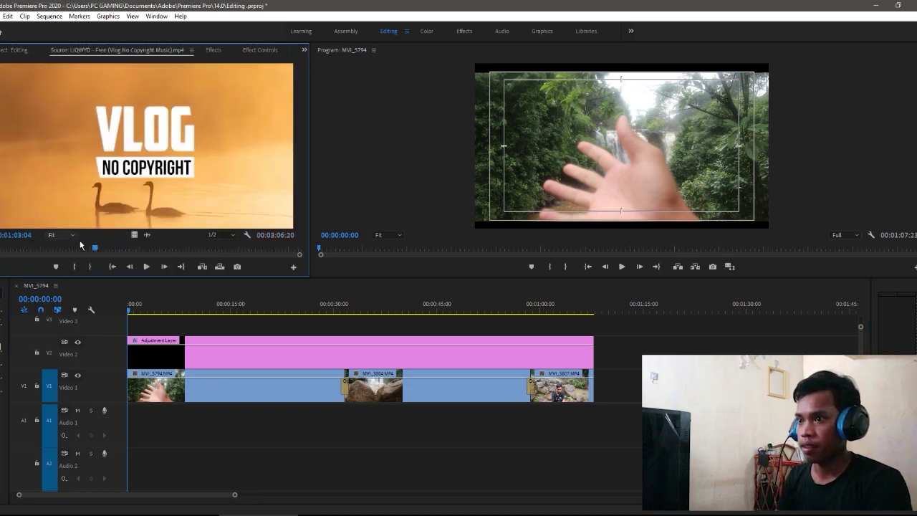
left_click_drag(89, 251, 24, 249)
key("space")
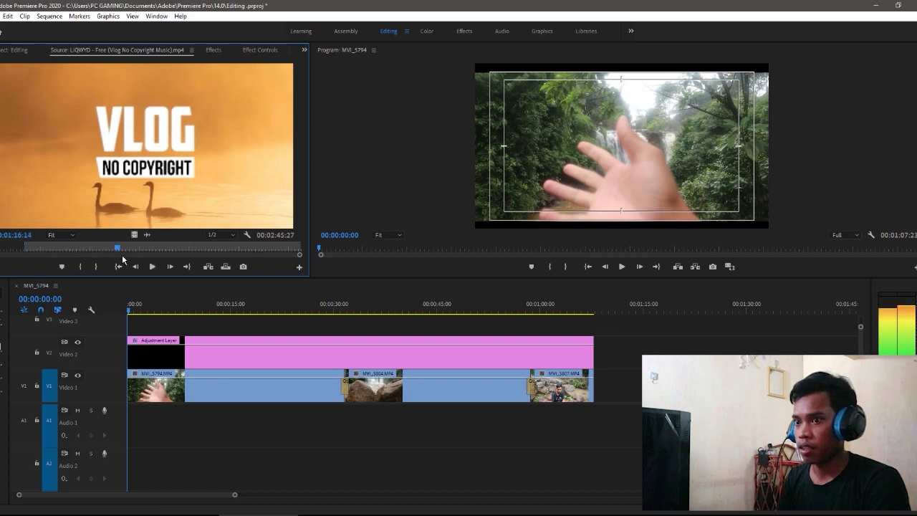
left_click(157, 250)
left_click(215, 251)
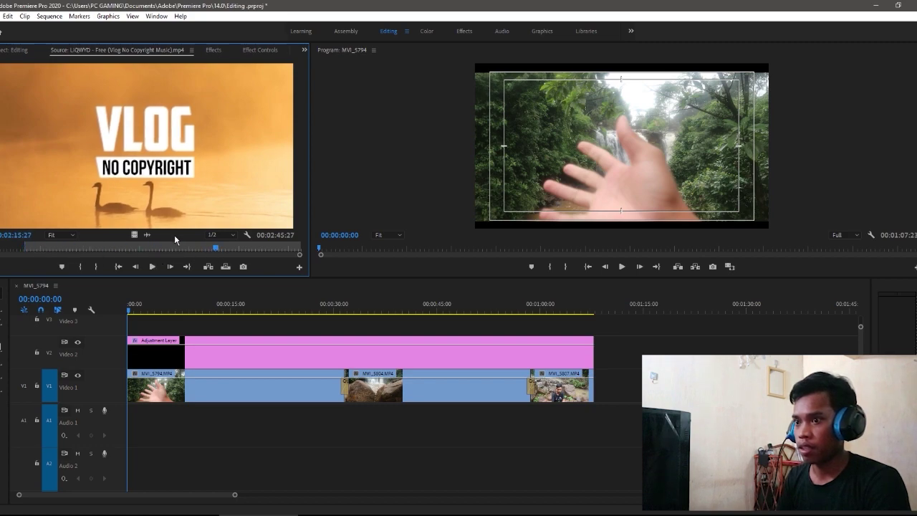
left_click(96, 267)
- Place only the audio of the marked LIQWYD - Free section on Audio 1 from the sequence start and listen to its opening
left_click_drag(217, 340, 169, 428)
key("space")
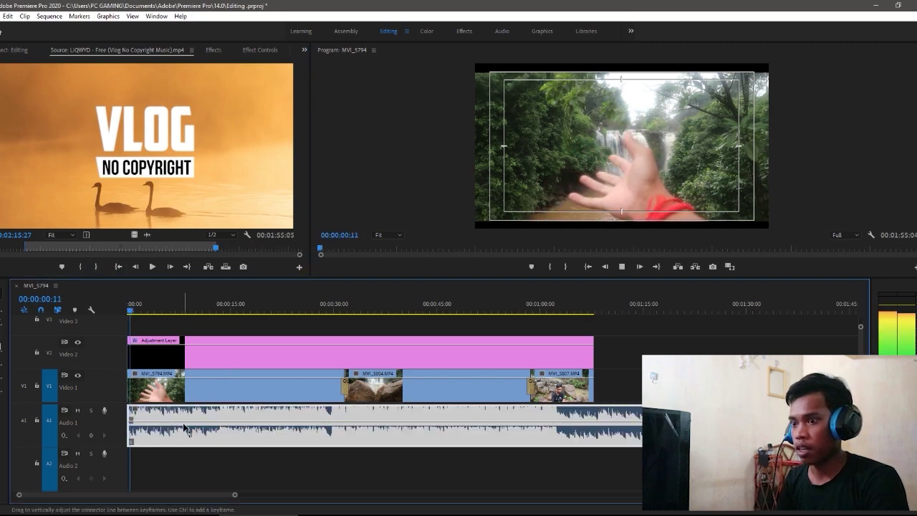
key("space")
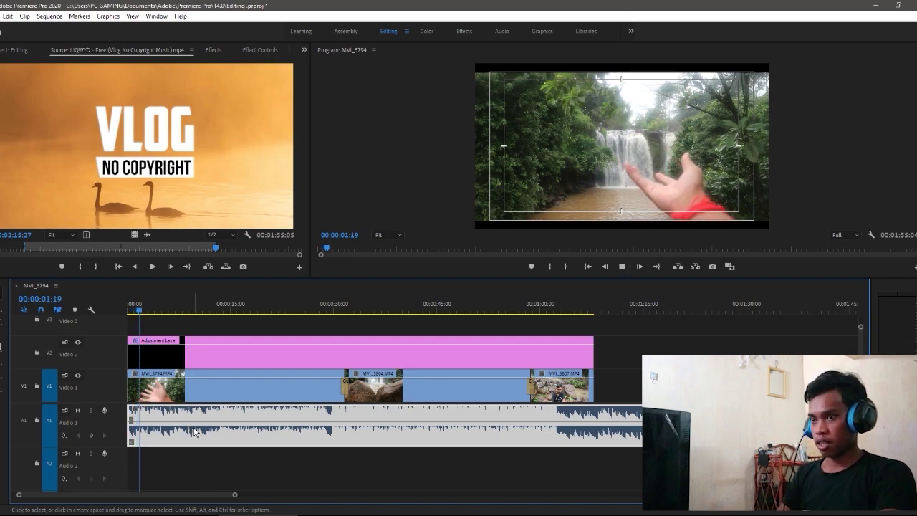
key("space")
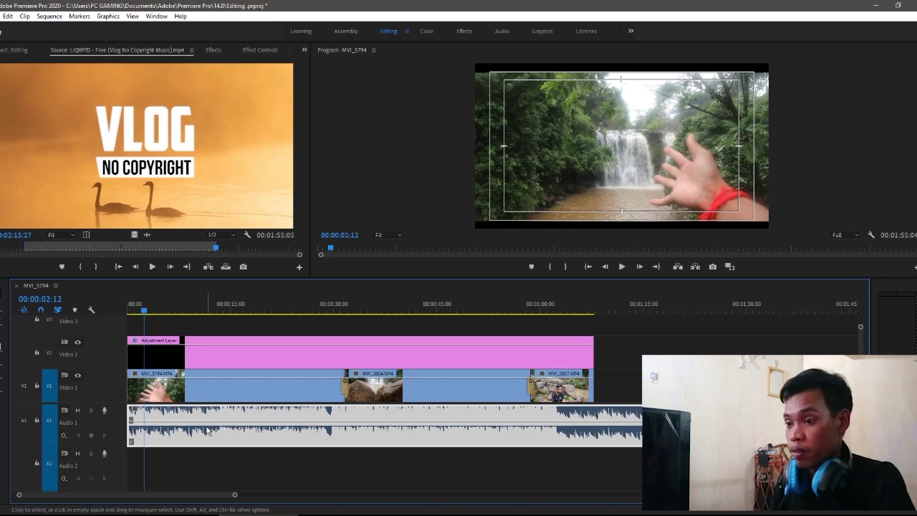
- Adjust the gain of the Audio 1 music clip by -5 dB and play the sequence to check the level
right_click(208, 431)
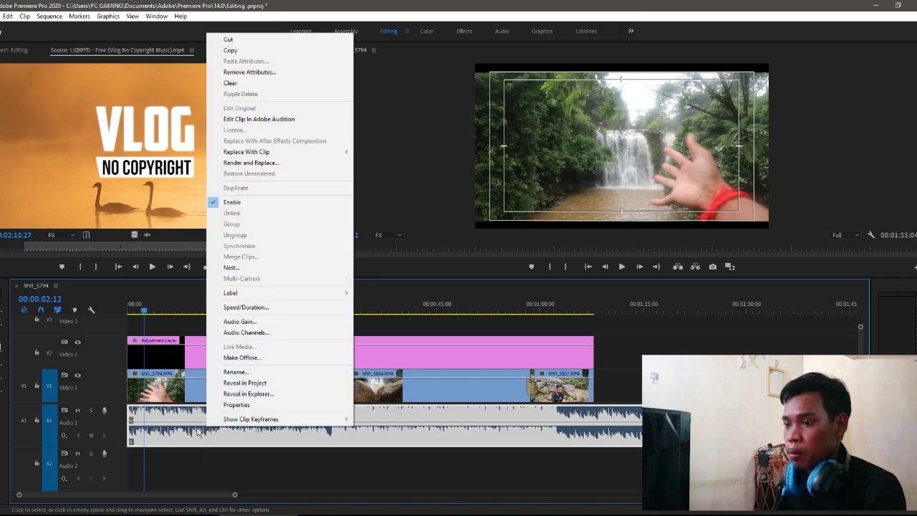
right_click(198, 430)
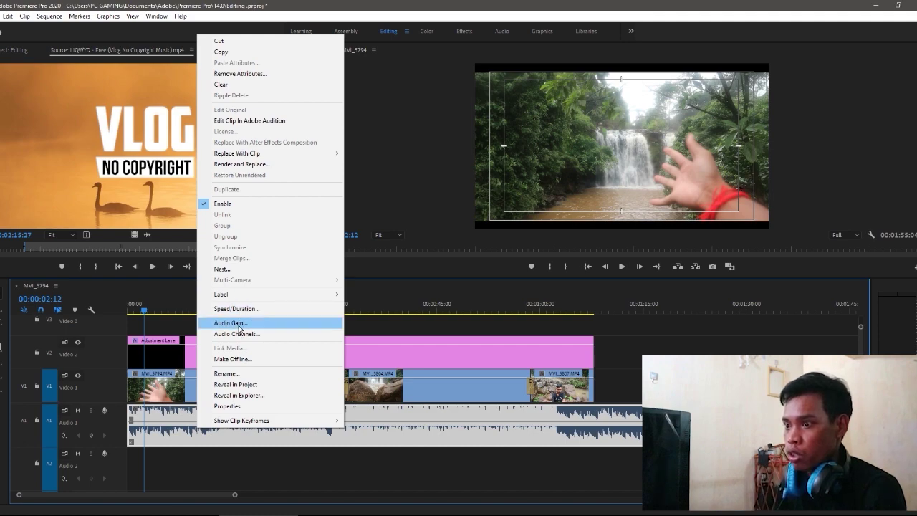
left_click(240, 324)
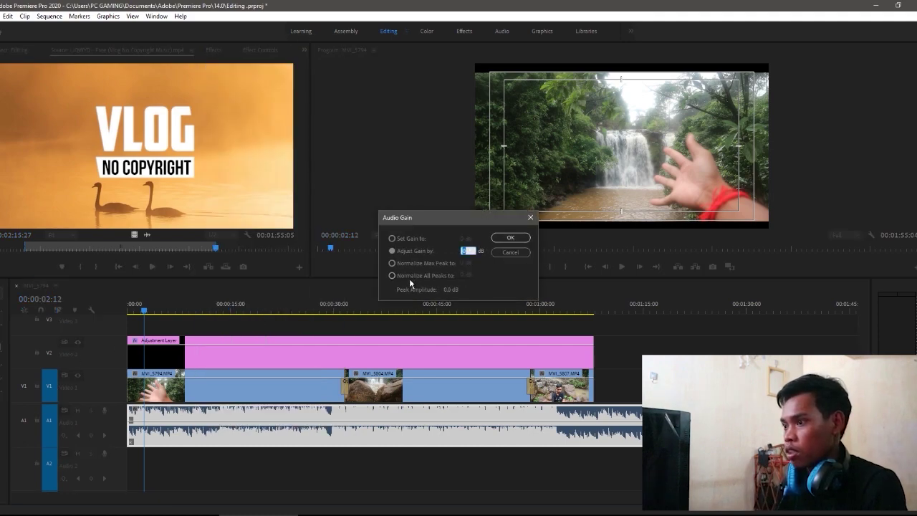
type("-")
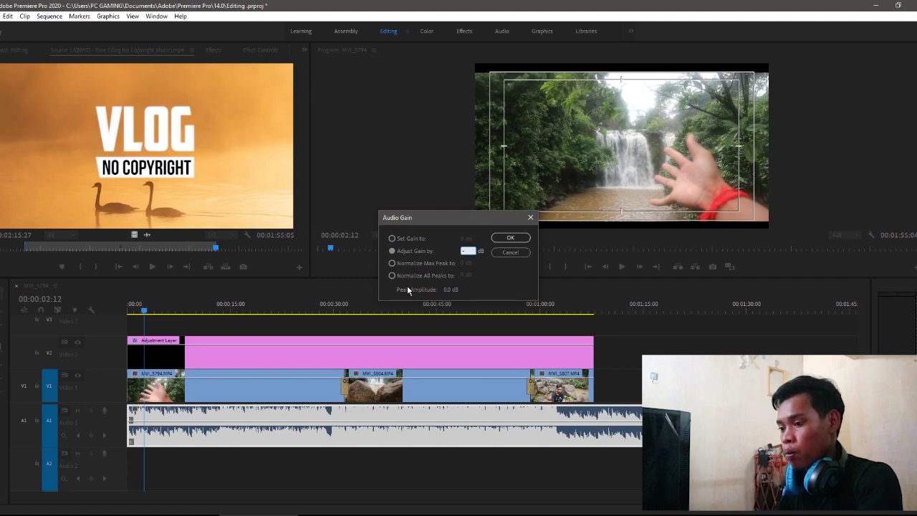
type("5")
left_click(510, 237)
key("space")
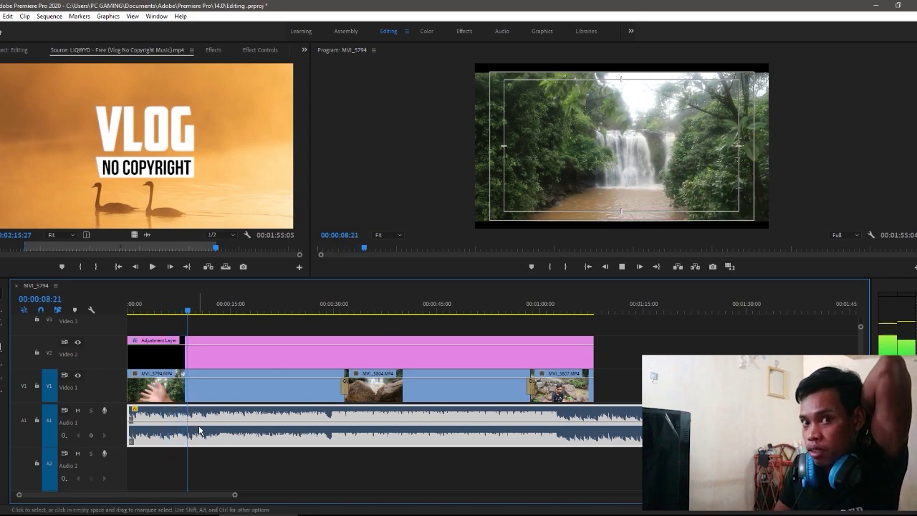
key("space")
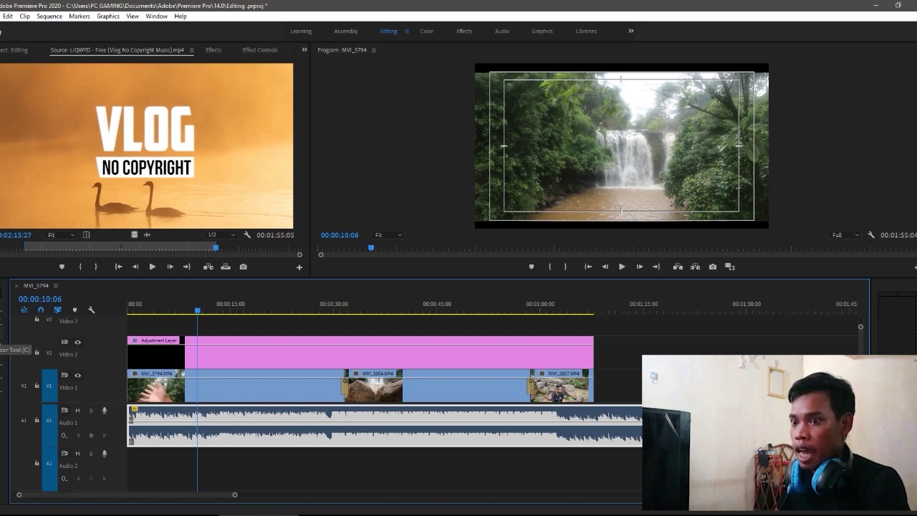
- Split the Audio 1 music where the video ends and delete the part after the cut
left_click(3, 344)
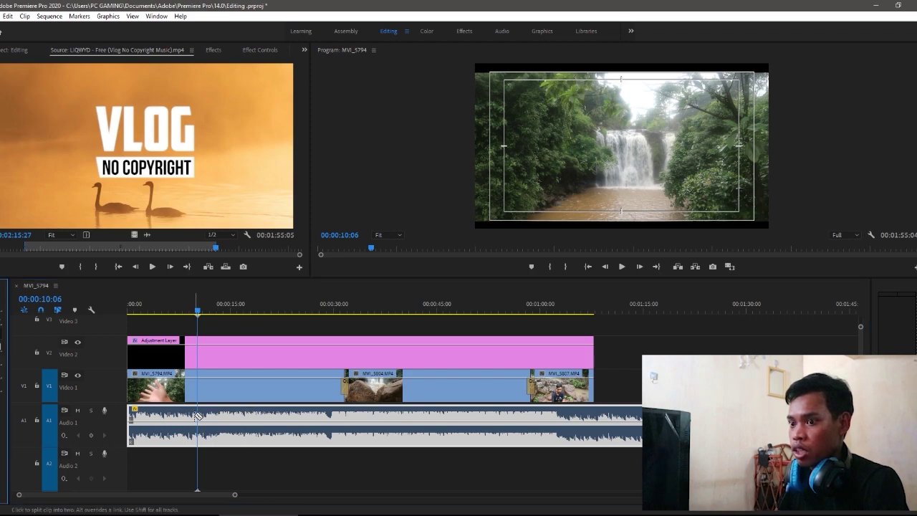
left_click(598, 414)
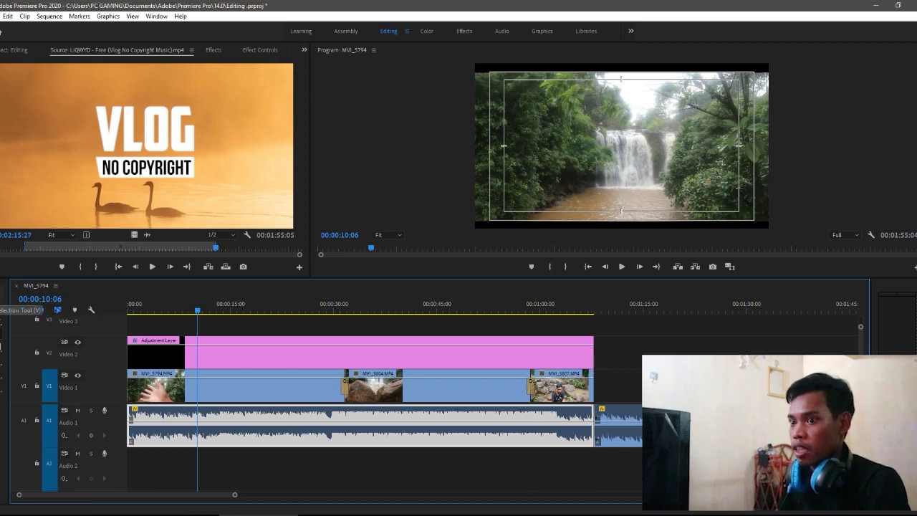
left_click(1, 308)
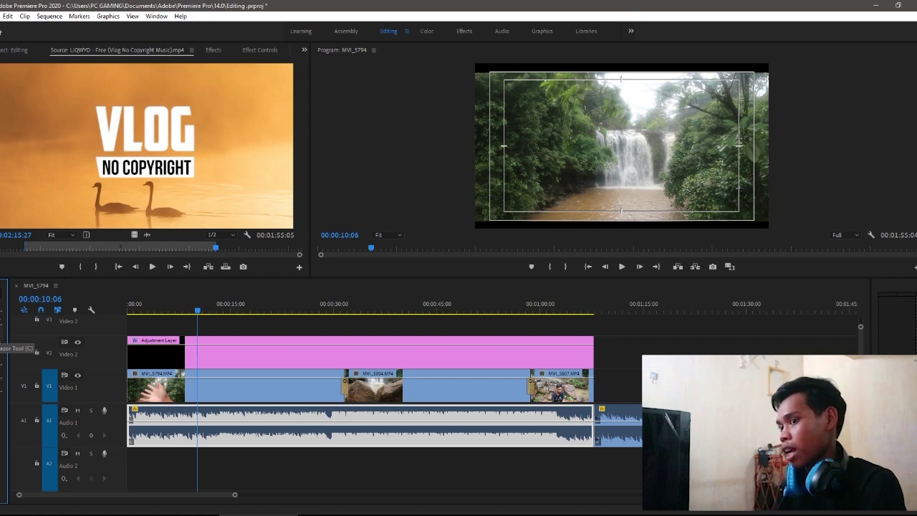
left_click(627, 446)
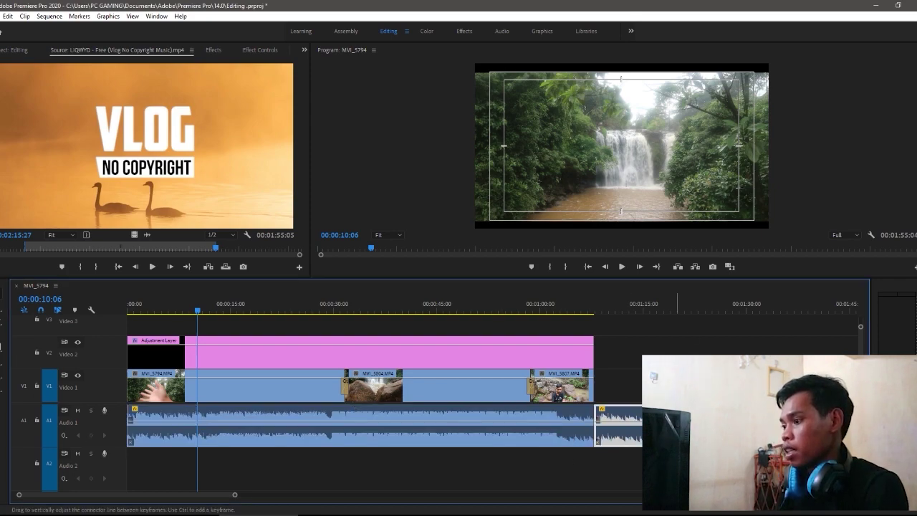
key("Delete")
- Play and skim through the sequence to review the video with its music, ending back at the start
key("space")
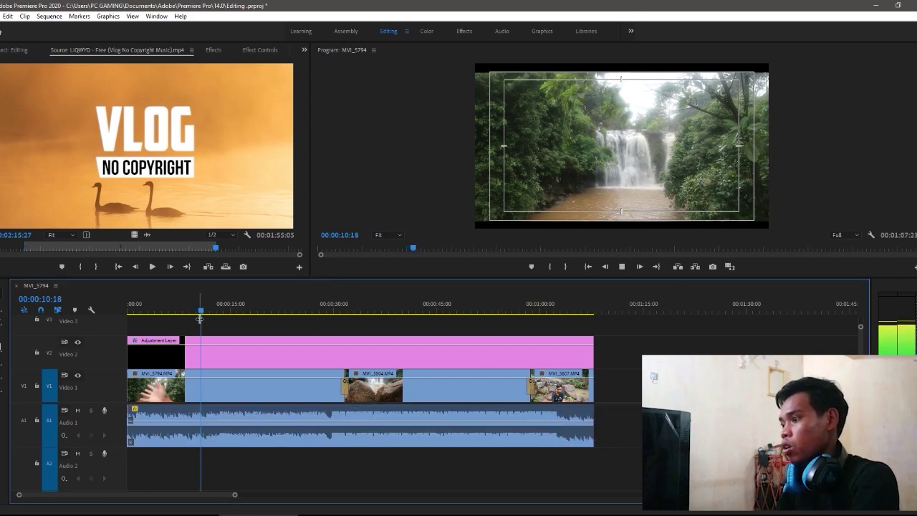
key("Home")
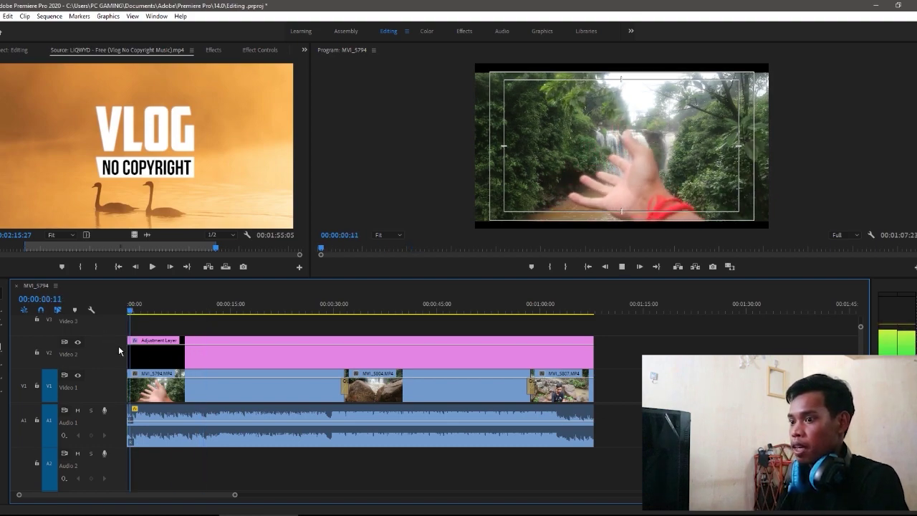
left_click_drag(141, 309, 252, 344)
key("space")
left_click(305, 310)
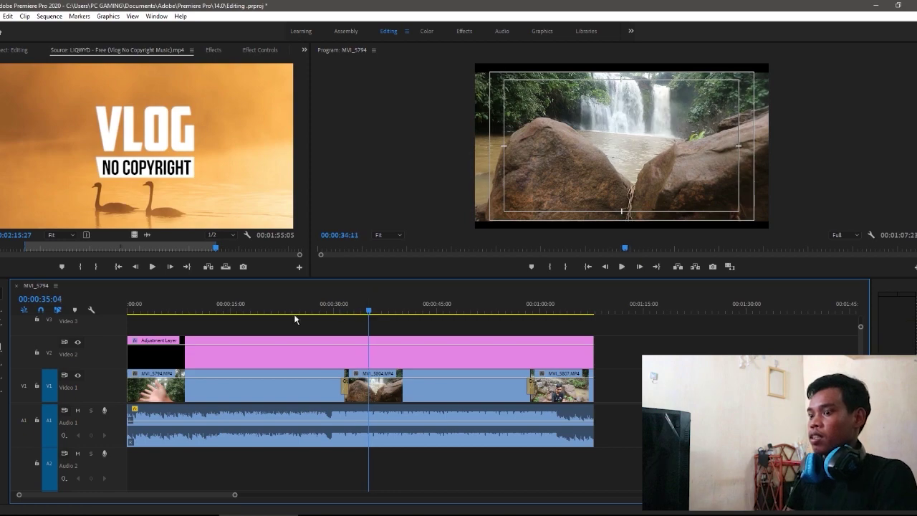
key("space")
key("Home")
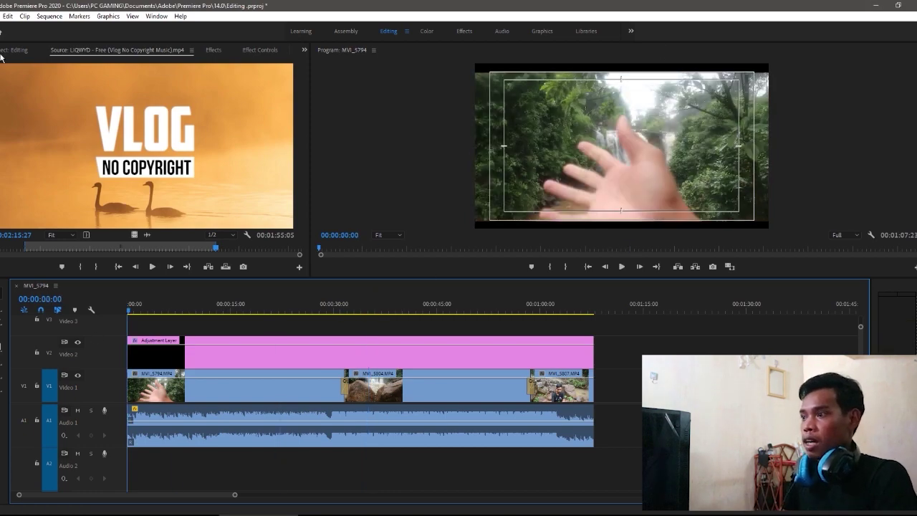
left_click(3, 51)
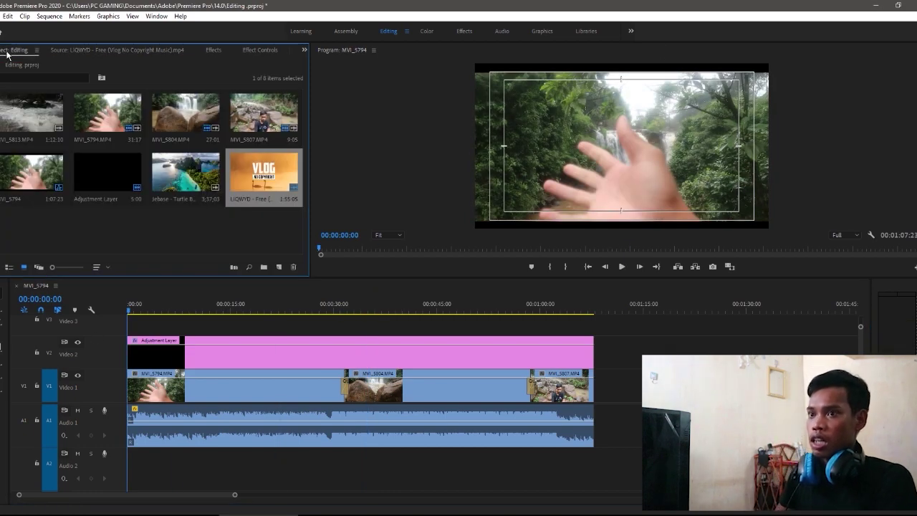
left_click(1, 16)
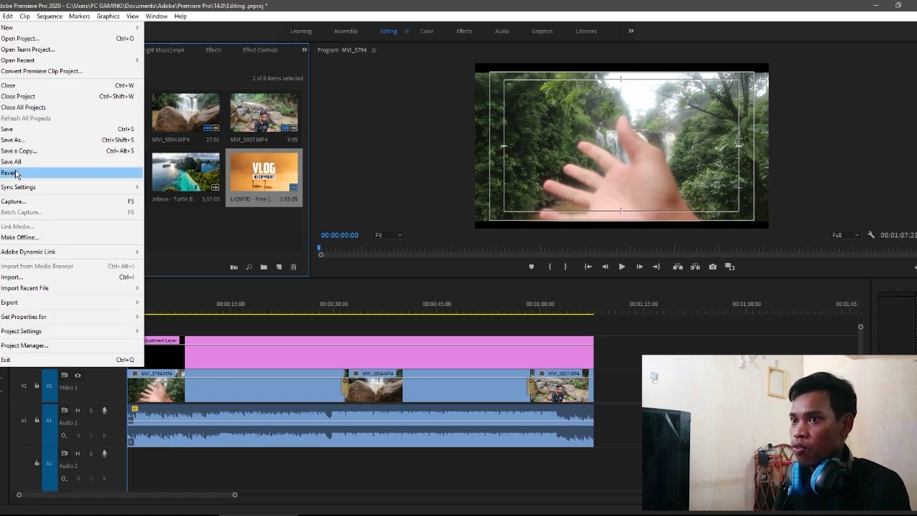
mouse_move(21, 302)
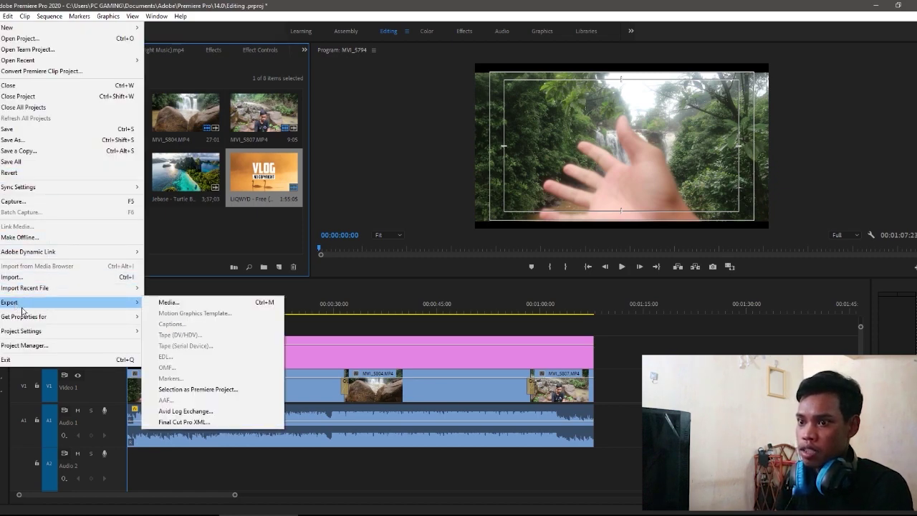
left_click(186, 307)
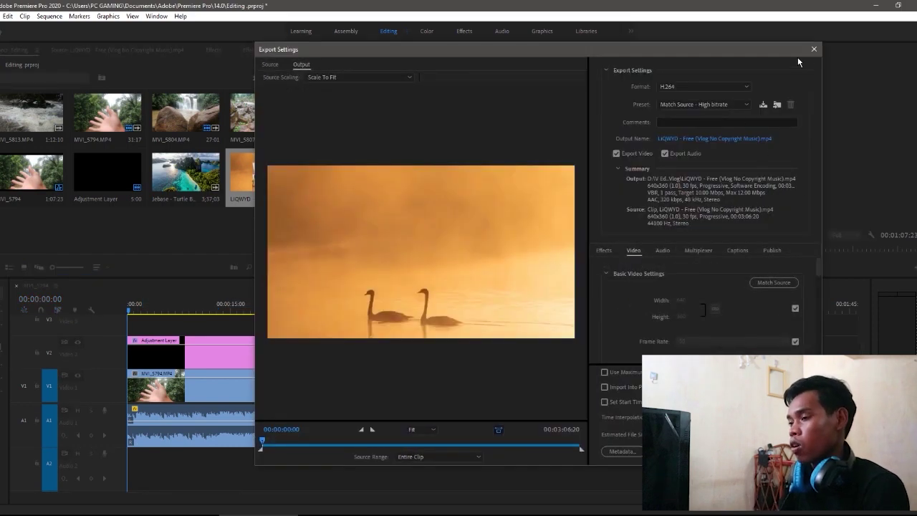
left_click(814, 49)
- Make the MVI_5794 sequence the export source and open its media export settings
left_click(170, 395)
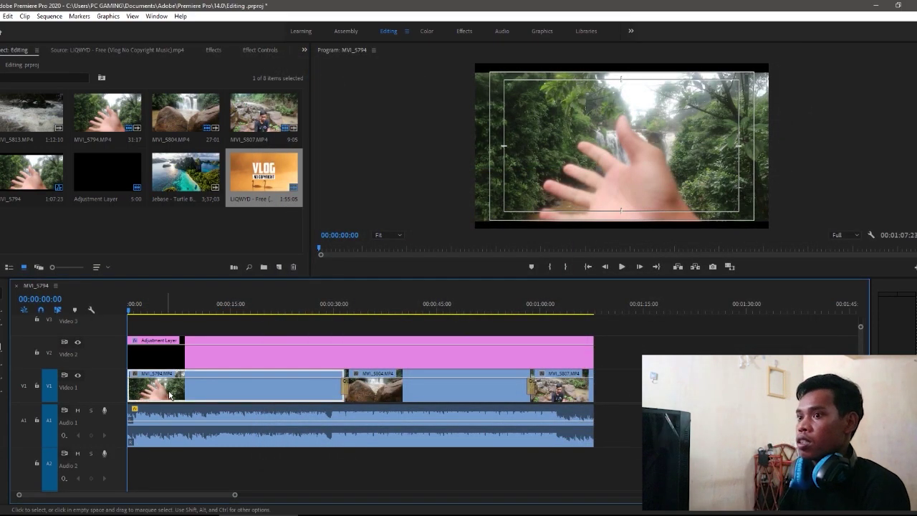
left_click(7, 16)
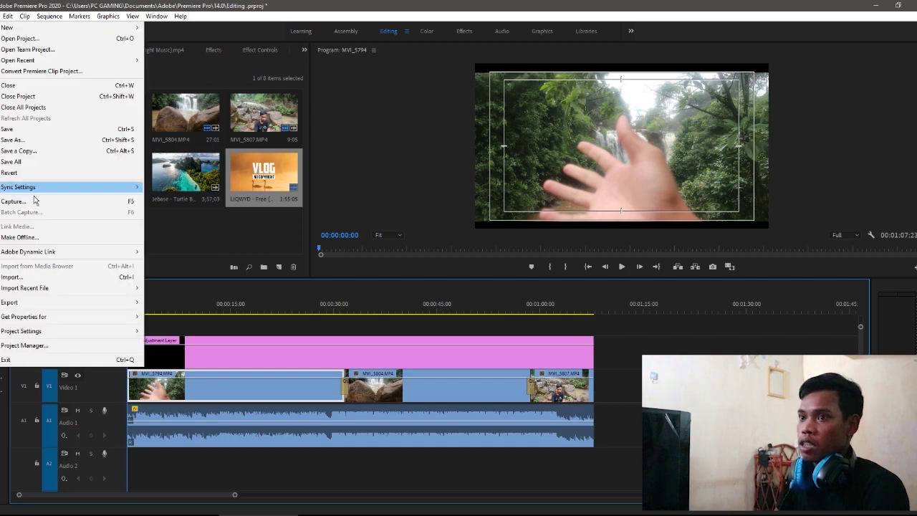
mouse_move(32, 302)
left_click(210, 304)
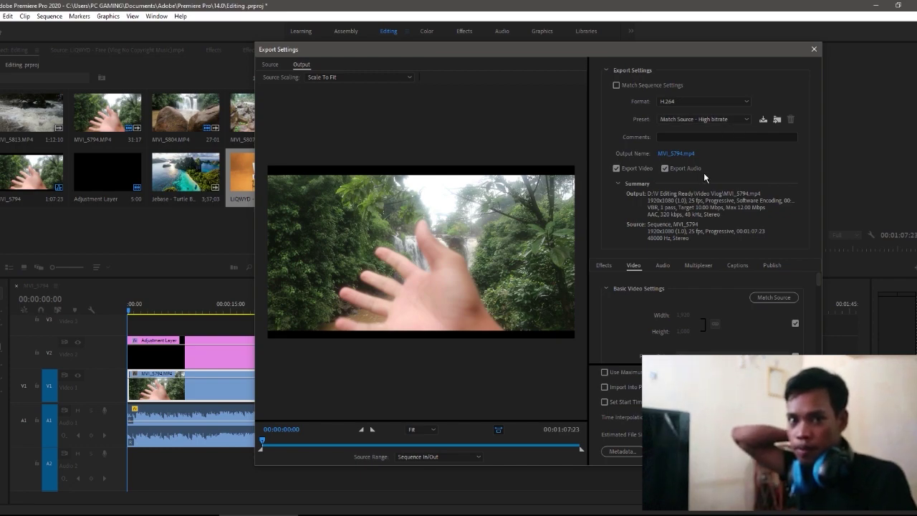
- Choose the YouTube 720p HD preset for the H.264 export
left_click(741, 119)
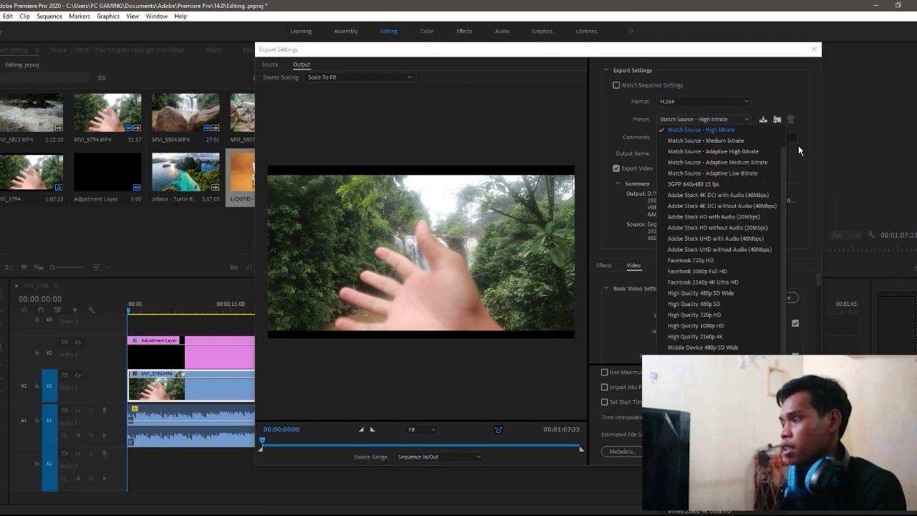
left_click_drag(784, 164, 776, 127)
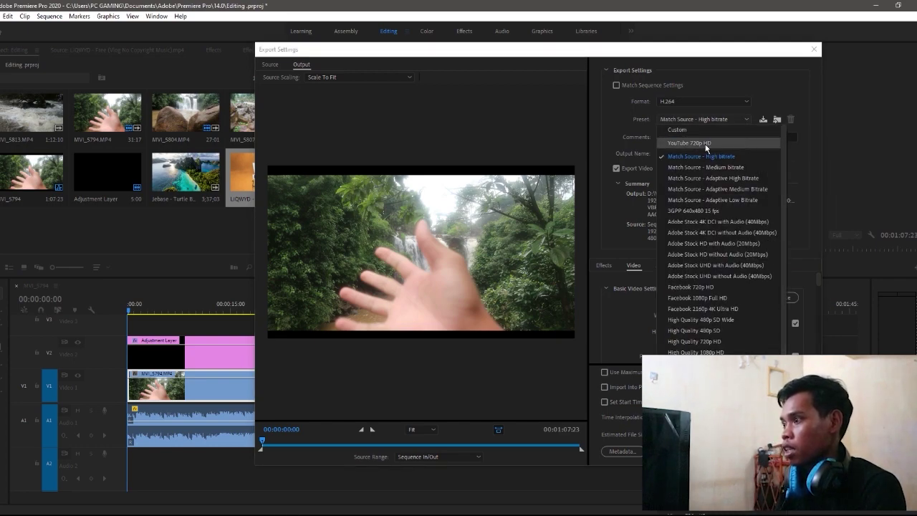
left_click(670, 145)
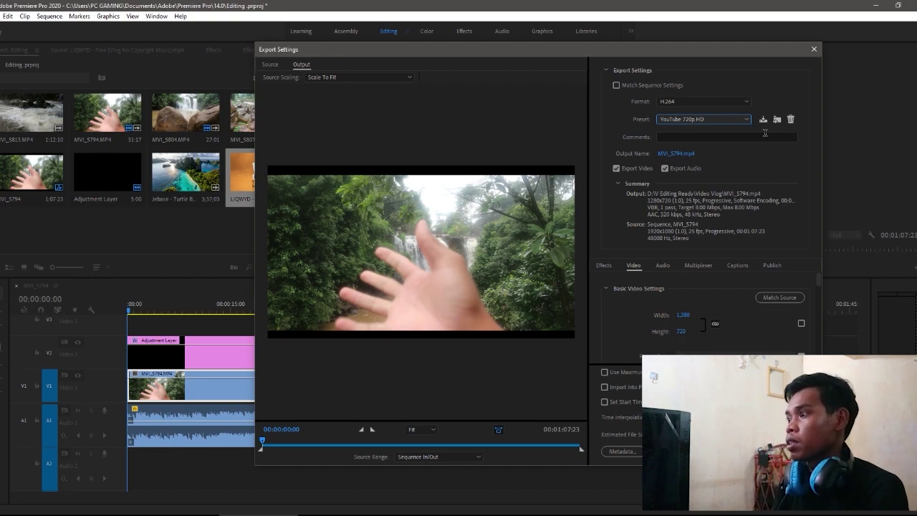
left_click(747, 121)
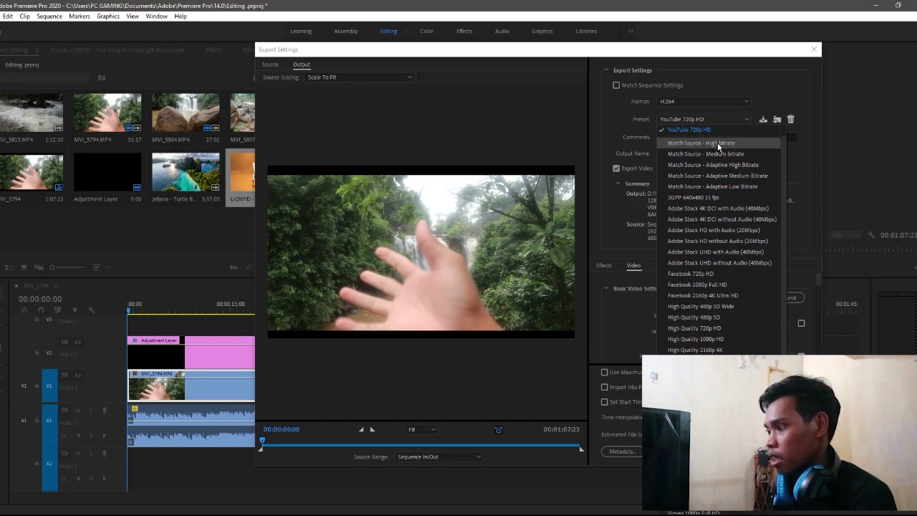
scroll(784, 171, "up", 1)
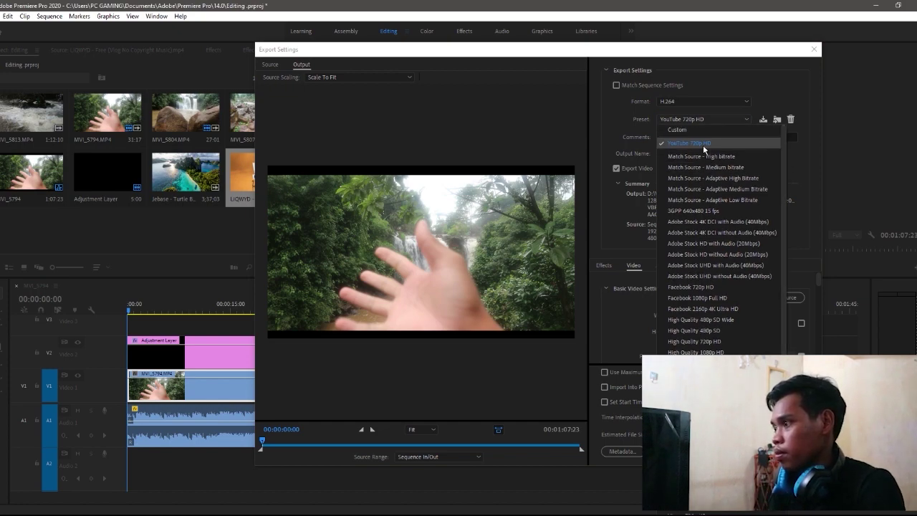
left_click(716, 119)
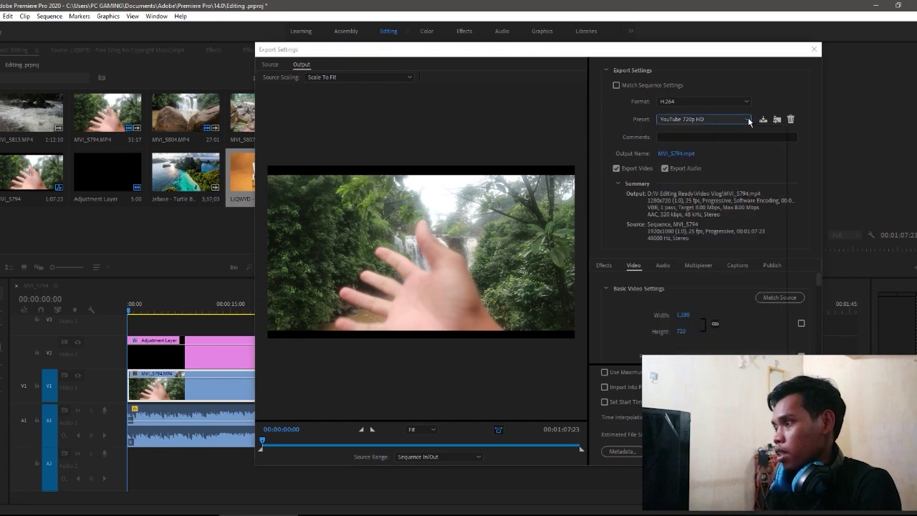
- Export the sequence to MVI_5794.mp4 with the YouTube 720p HD preset, and deselect the clip in the timeline
left_click(750, 122)
left_click(736, 116)
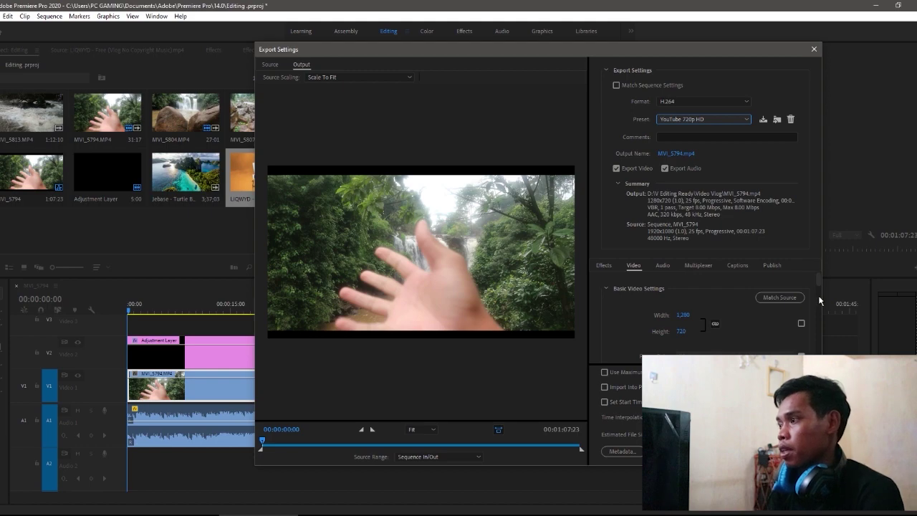
mouse_move(819, 278)
left_mouse_down()
mouse_move(824, 333)
mouse_move(817, 262)
left_mouse_up()
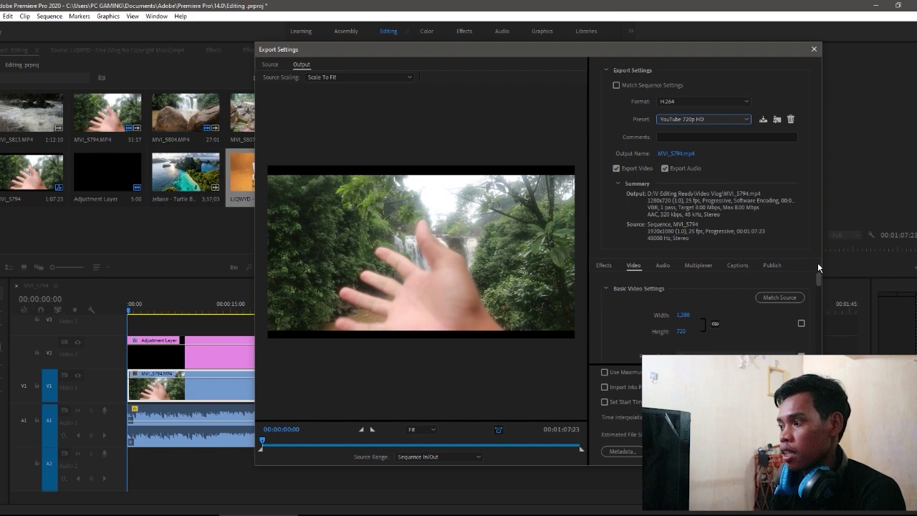
left_click(734, 121)
left_click(731, 122)
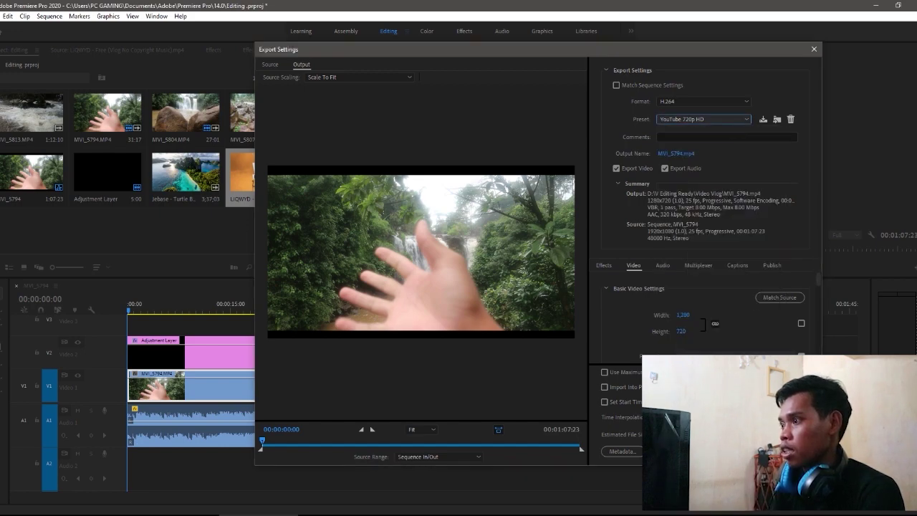
left_click(756, 451)
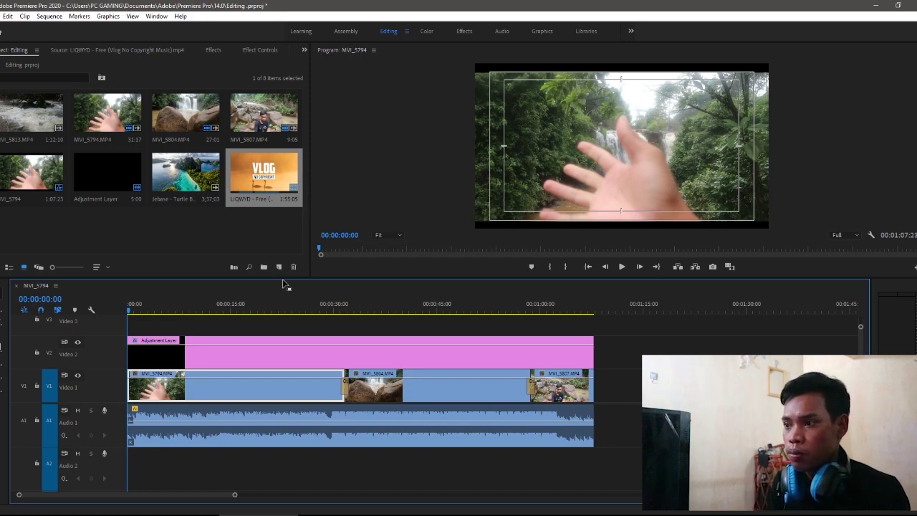
left_click(234, 364)
left_click(228, 473)
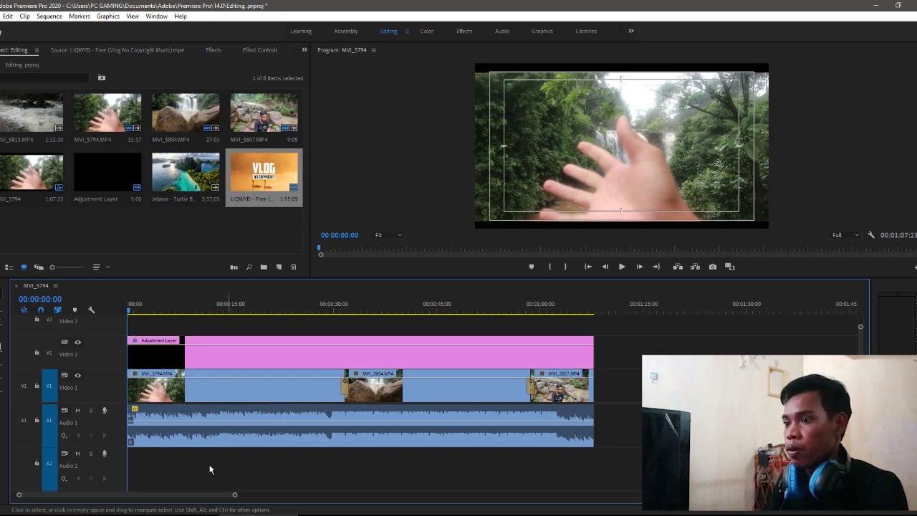
- Switch to File Explorer and open the exported MVI_5794.mp4 from the V Editing Ready\Video Vlog folder on drive D for playback
left_click(875, 5)
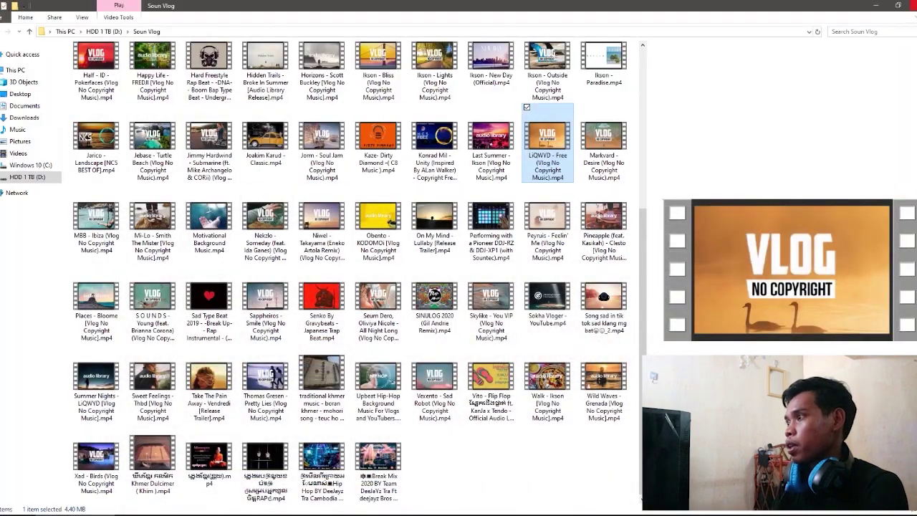
left_click(876, 6)
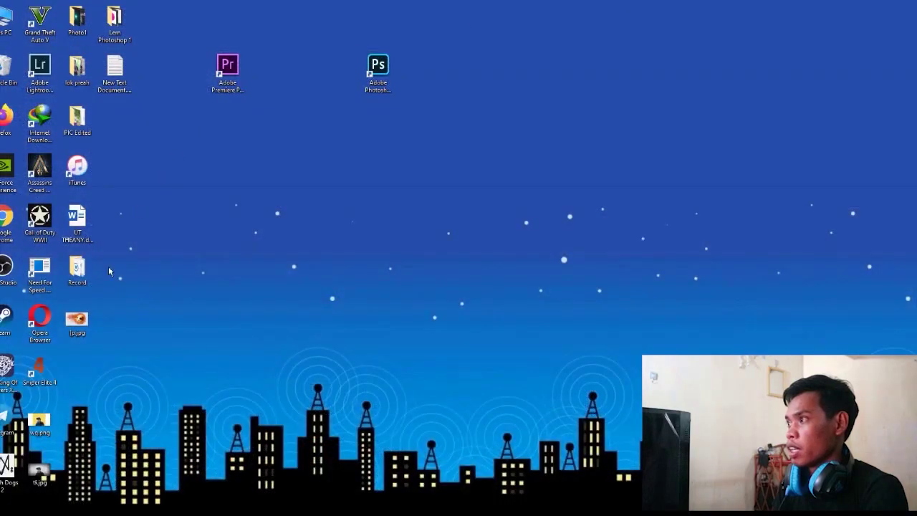
key("super+e")
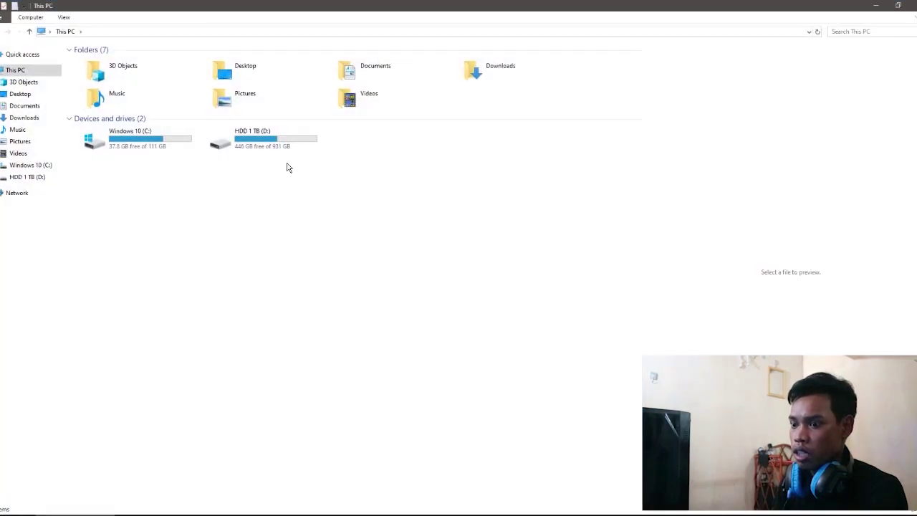
double_click(301, 133)
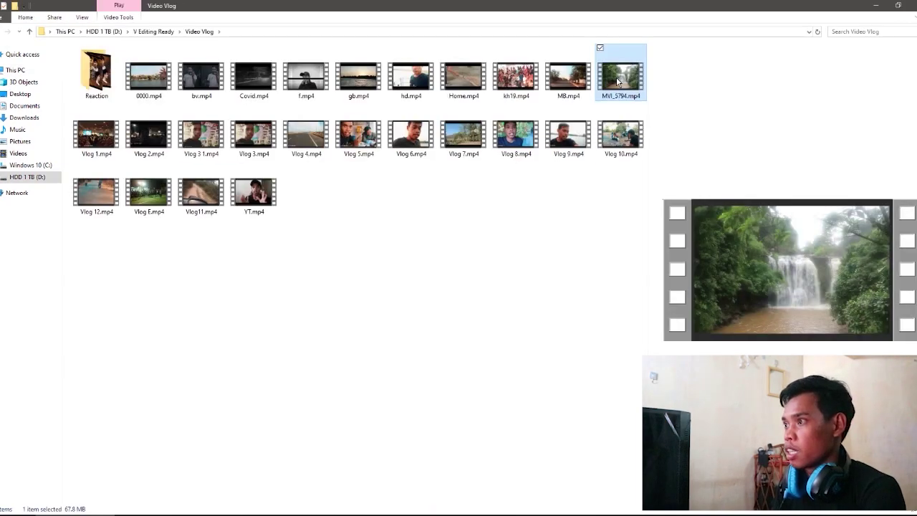
double_click(618, 79)
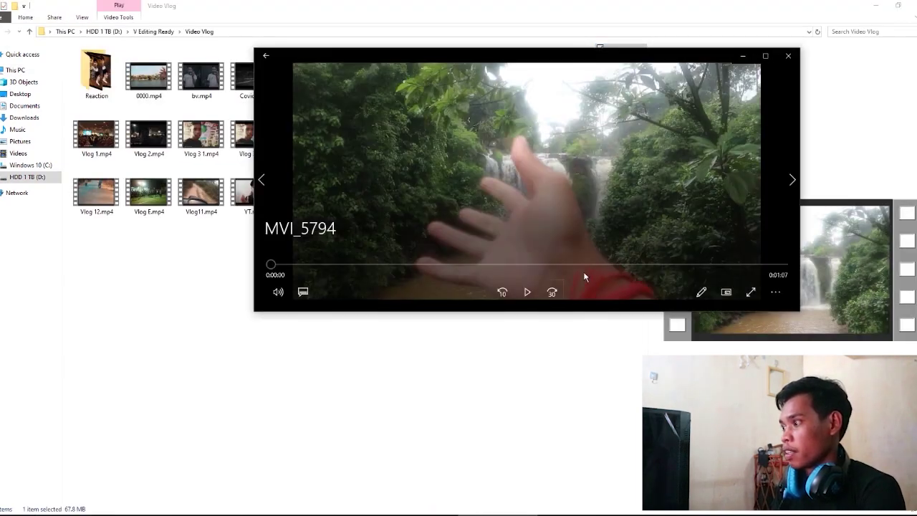